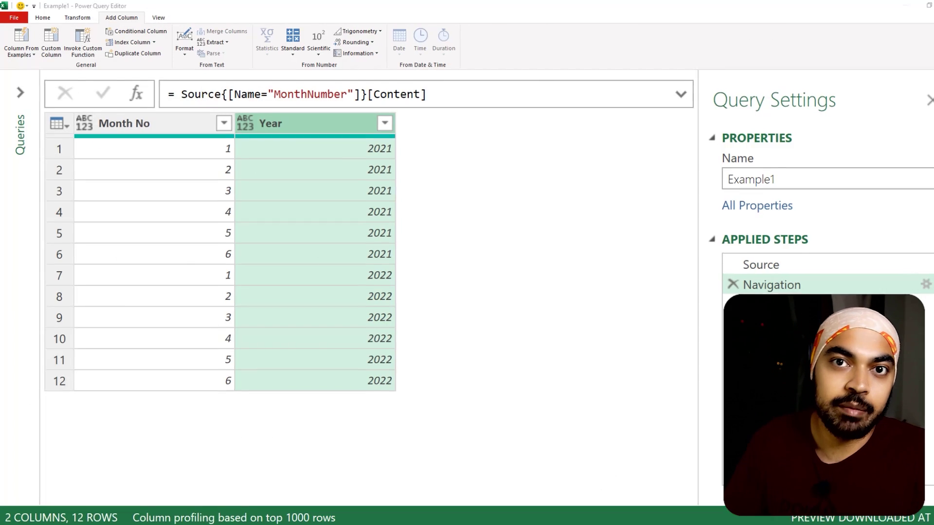
left_click(221, 150)
left_click(368, 158)
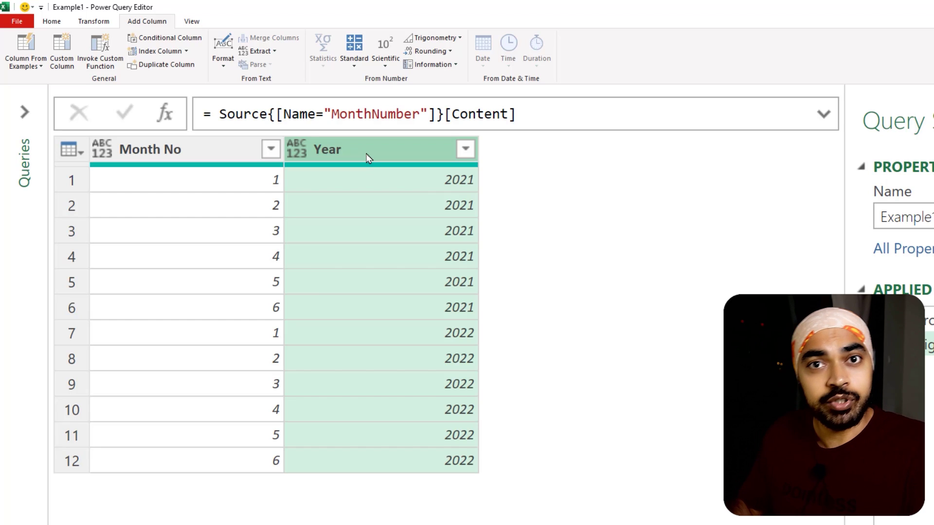
left_click(229, 149)
left_click(381, 156)
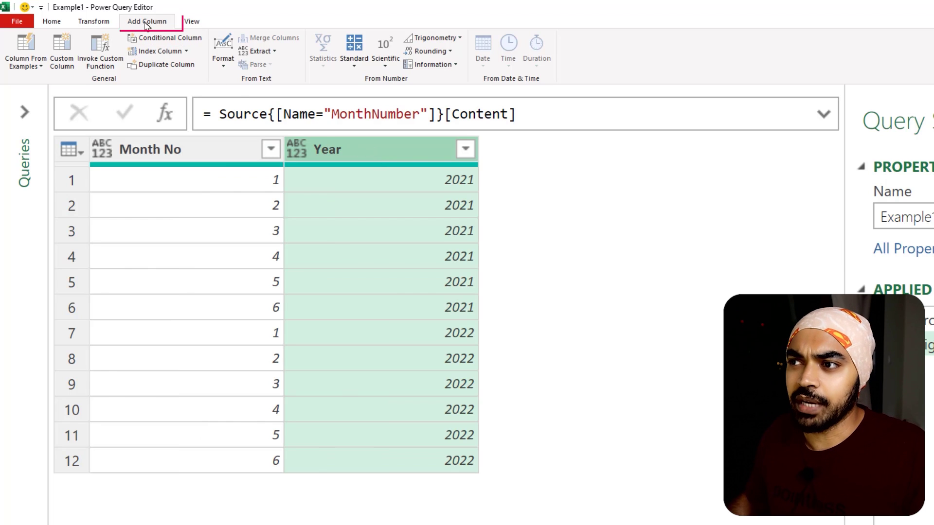
Step: Start a new custom column in the Example1 query and name it Date
left_click(62, 54)
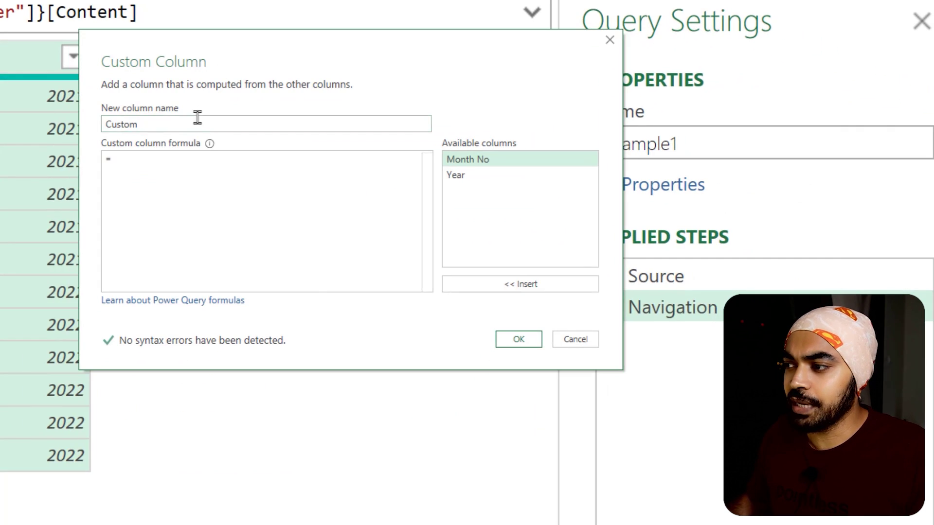
left_click_drag(419, 250, 338, 254)
type("Date")
Step: Create the Date column with the formula #date([Year],[Month No],1)
left_click(160, 172)
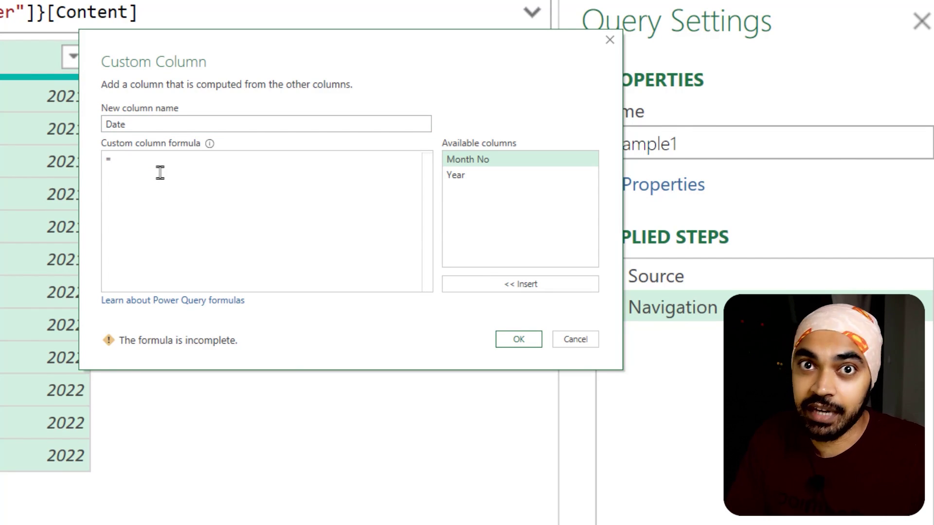
type("3")
key("BackSpace")
type("#date")
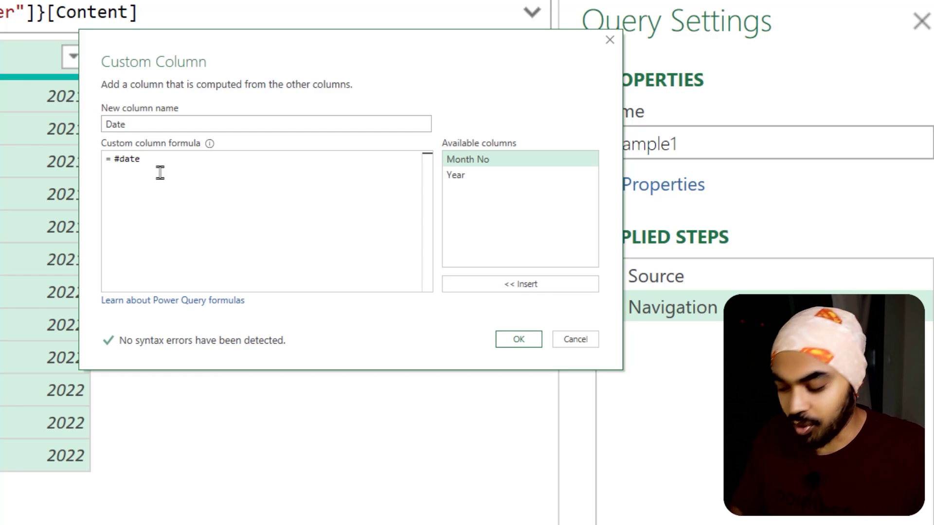
type("(")
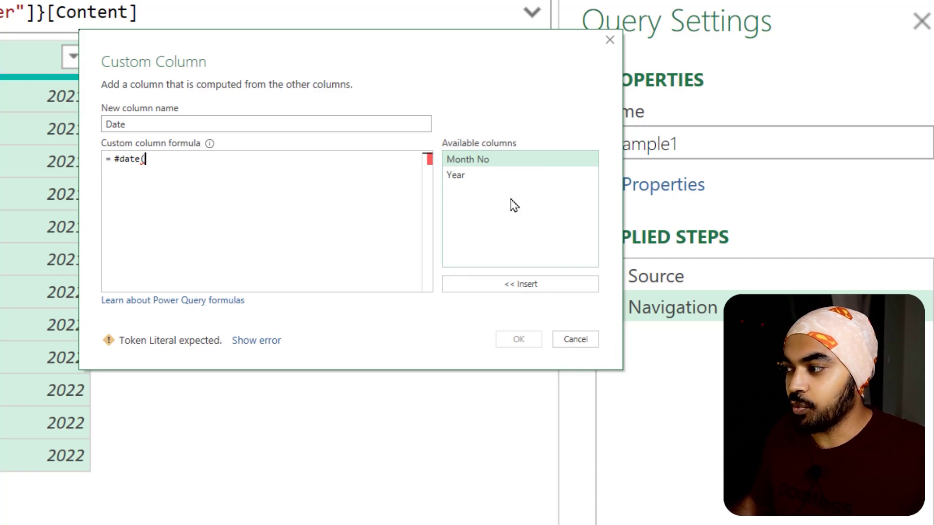
double_click(479, 177)
left_click_drag(231, 64, 296, 60)
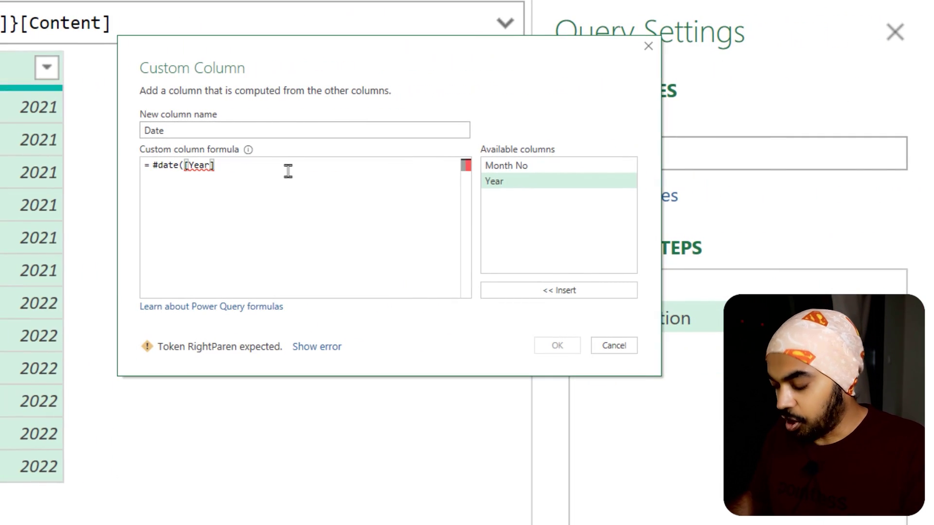
type(",")
double_click(516, 166)
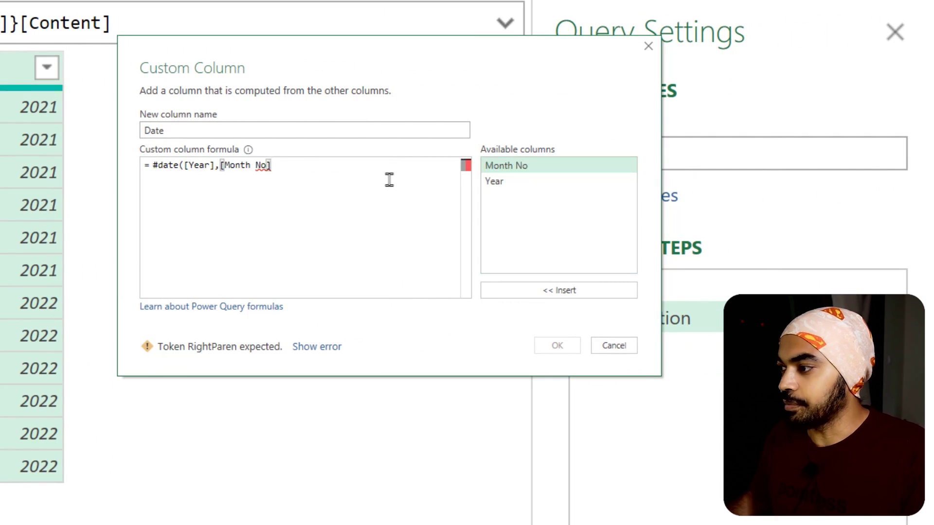
type(",")
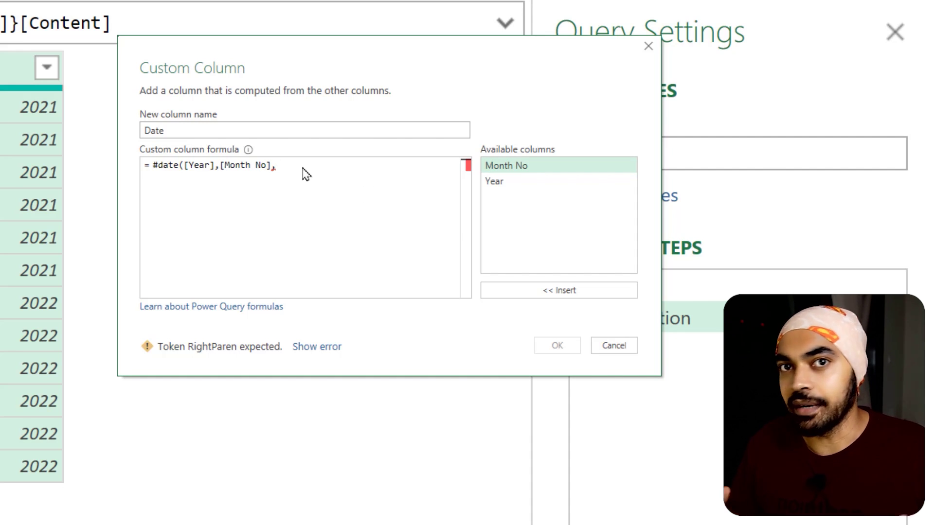
type("1)")
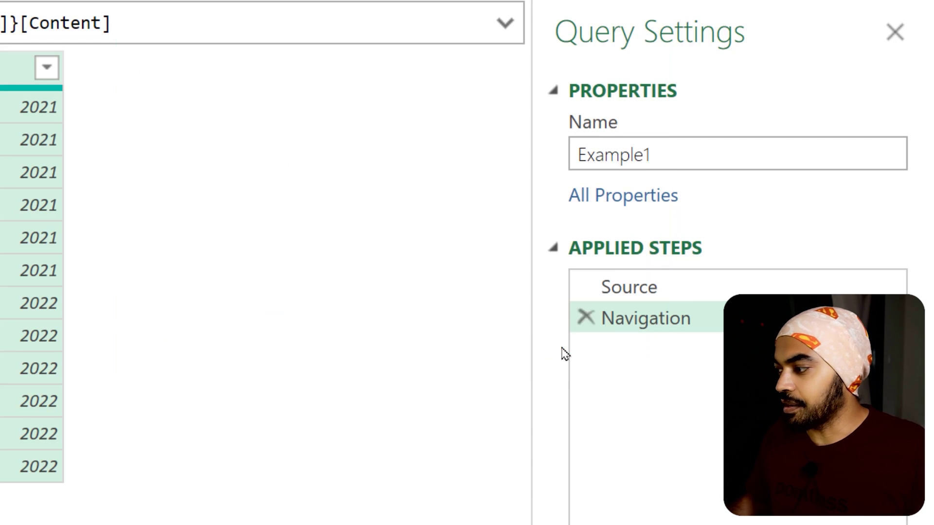
left_click(557, 343)
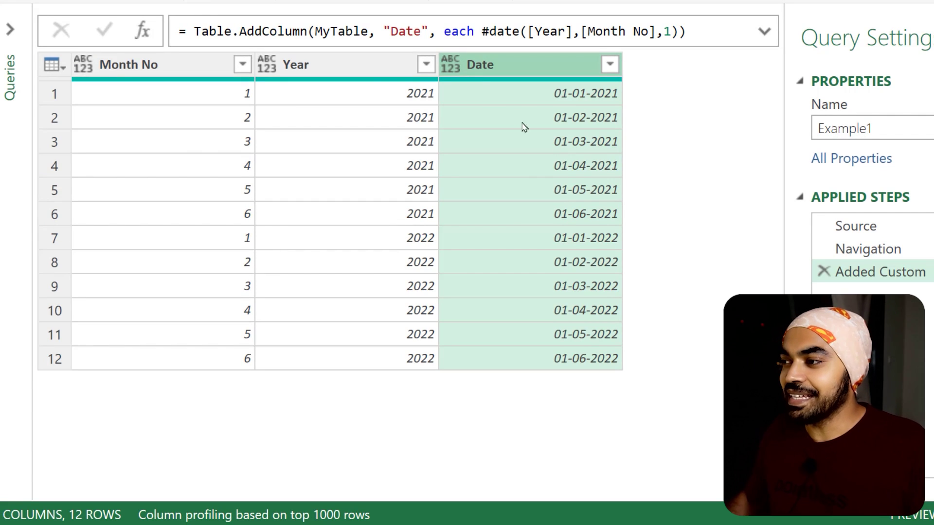
Step: Try changing the Date column's data type to Date as a separate step, and remove that step
left_click(452, 67)
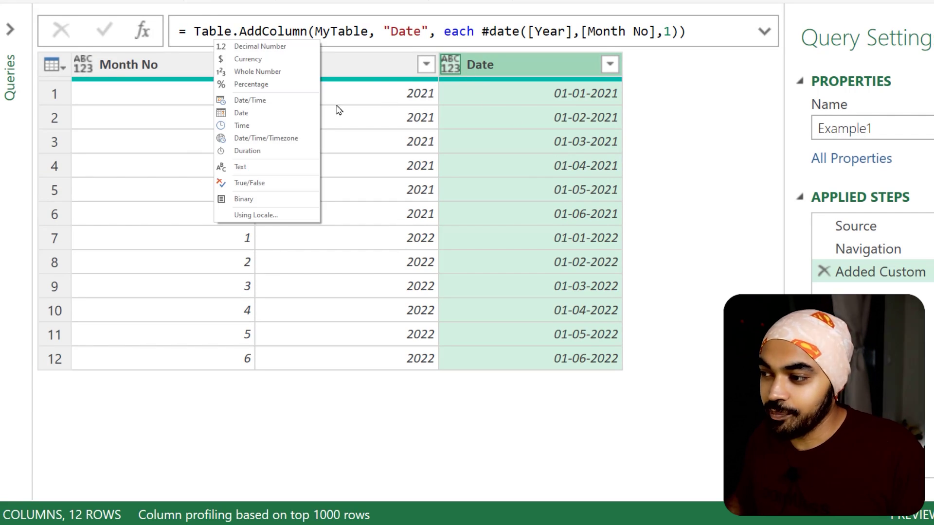
left_click(308, 112)
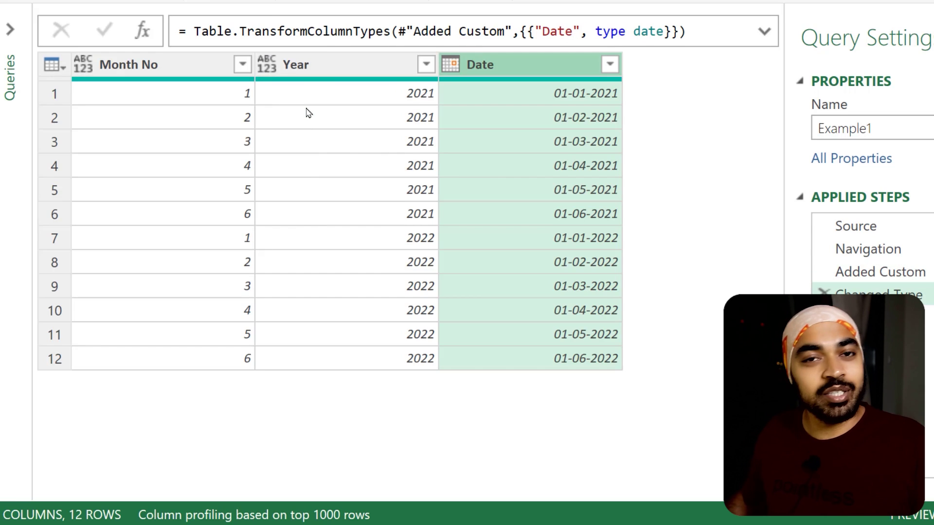
left_click(824, 293)
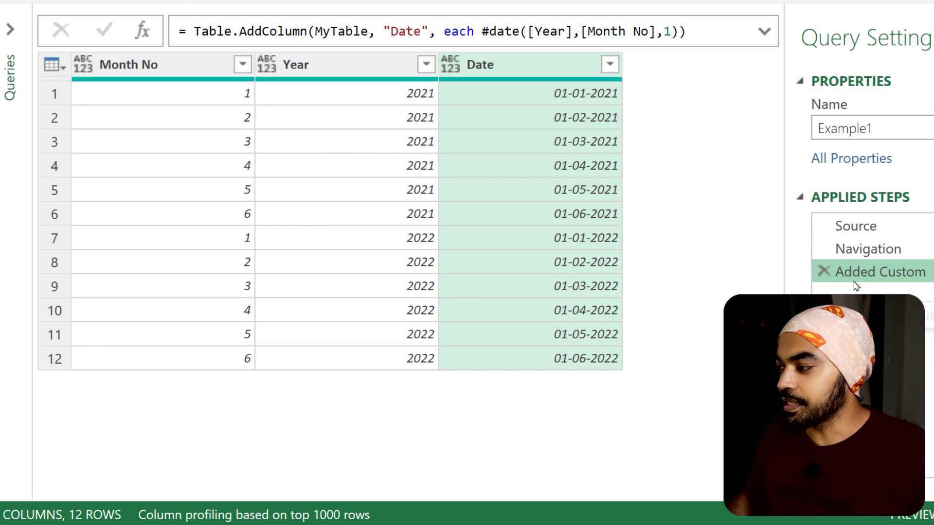
Step: Extend the Table.AddColumn formula of the Date column with type date as its last argument
left_click(709, 35)
key("Left")
type(", ")
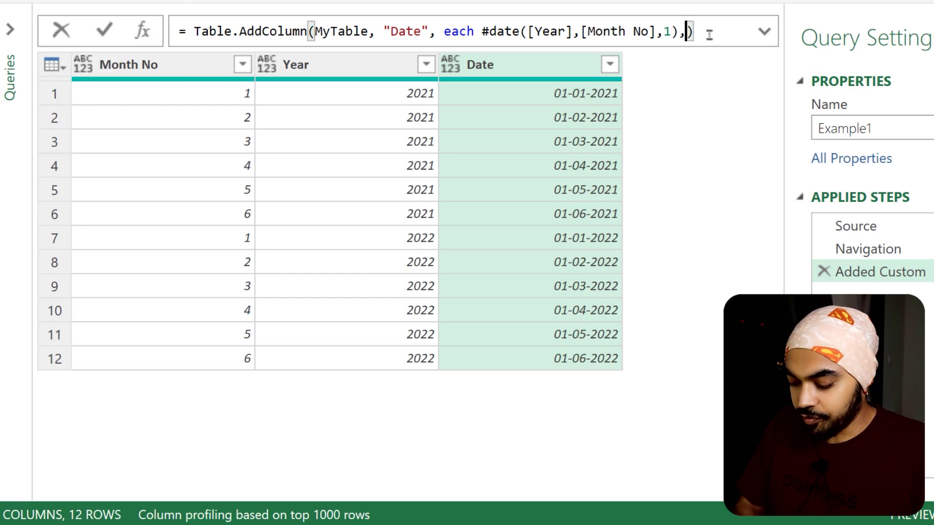
type("t")
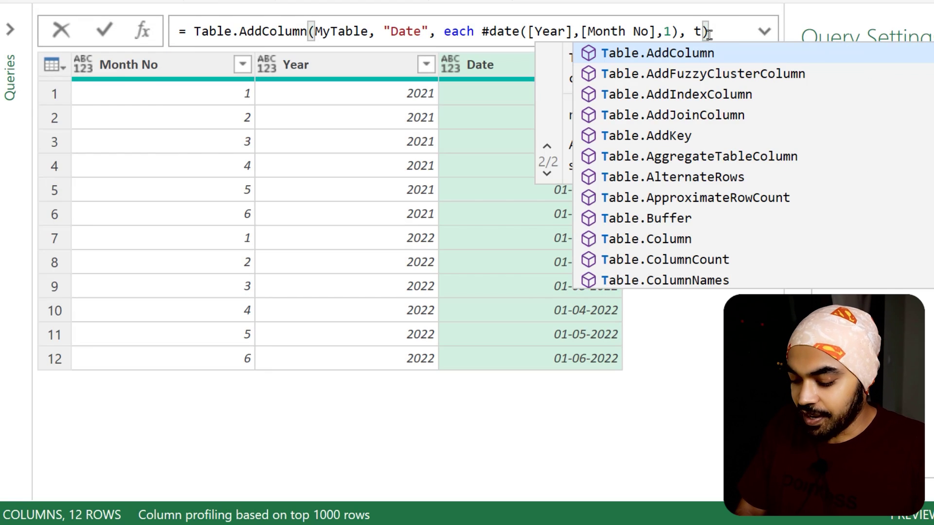
type("ype date")
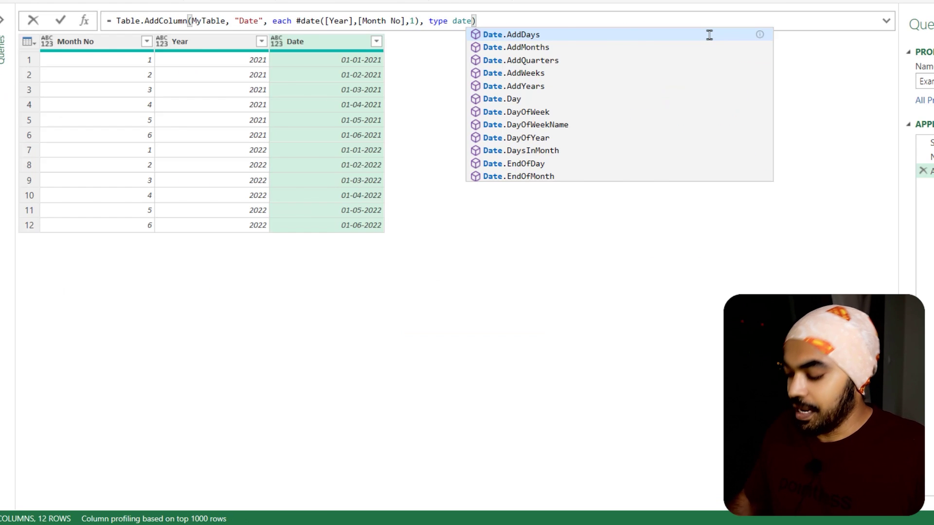
left_click(413, 88)
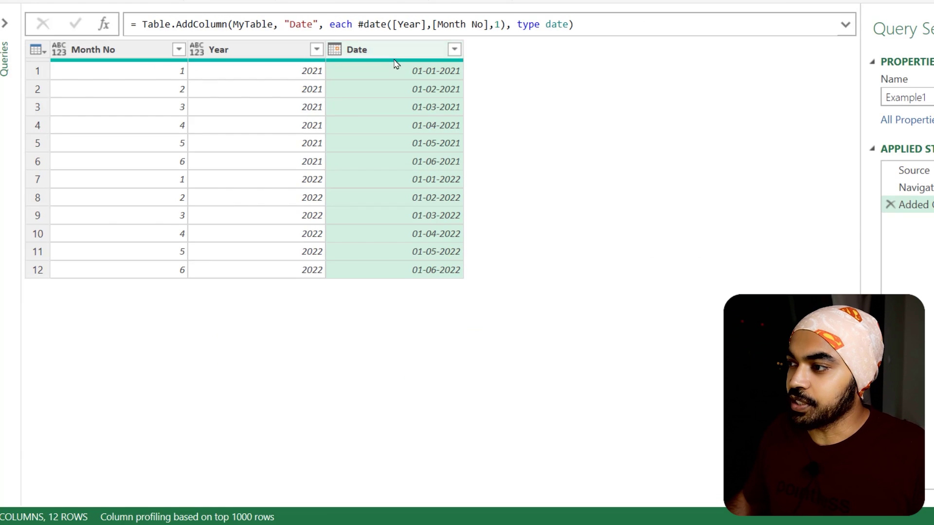
left_click_drag(513, 6, 572, 44)
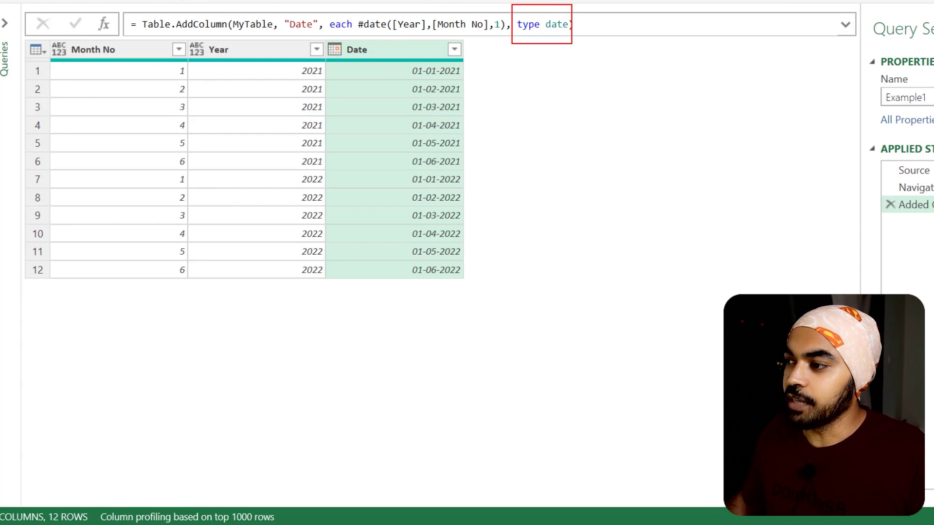
key("Escape")
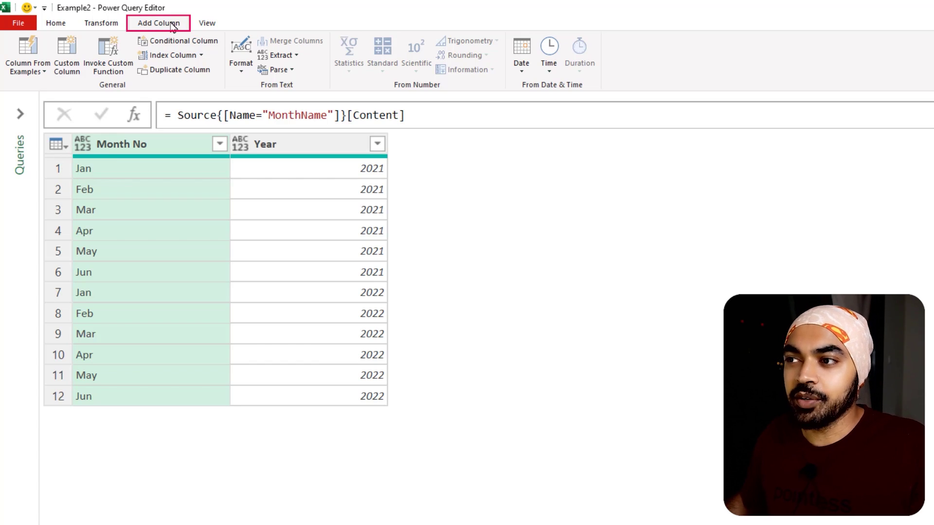
Step: Add a custom column named Date to the Example2 query with the formula [Month No] & [Year]
left_click(78, 66)
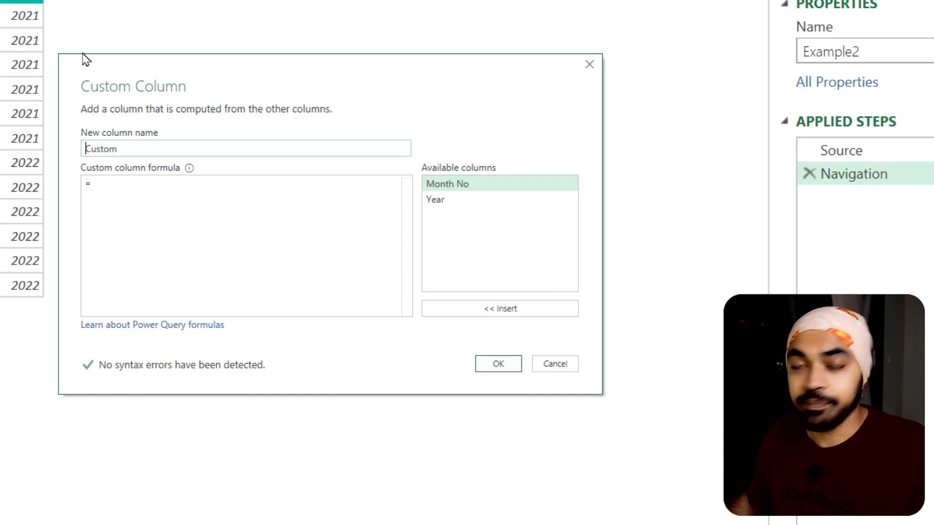
left_click_drag(130, 148, 30, 148)
type("Date")
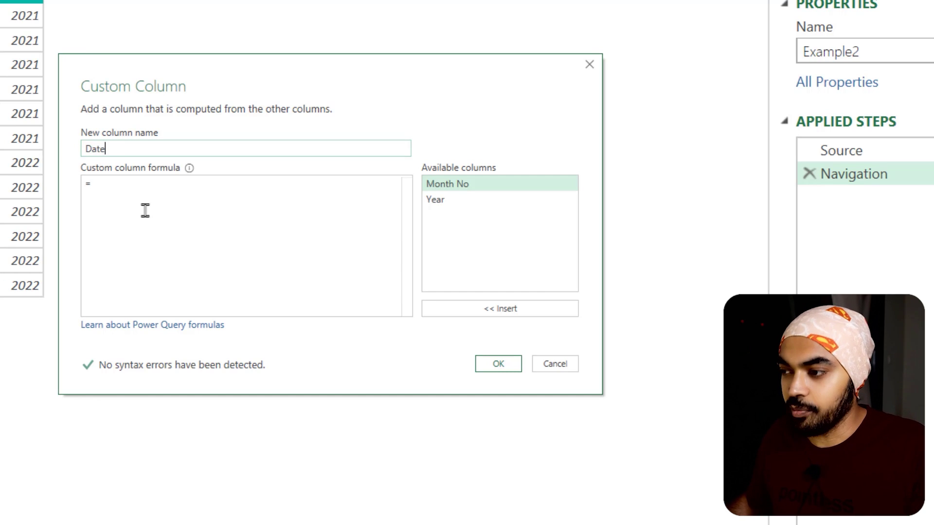
left_click(147, 192)
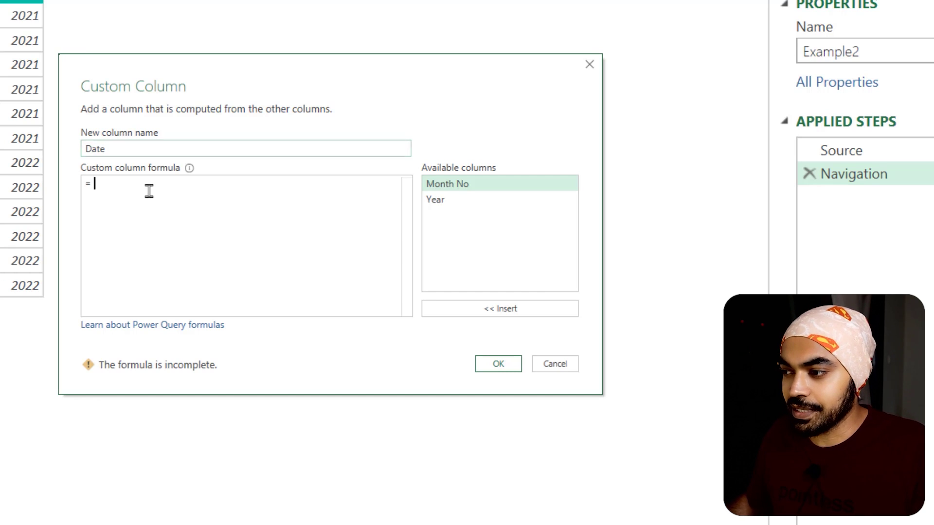
double_click(458, 183)
type("&")
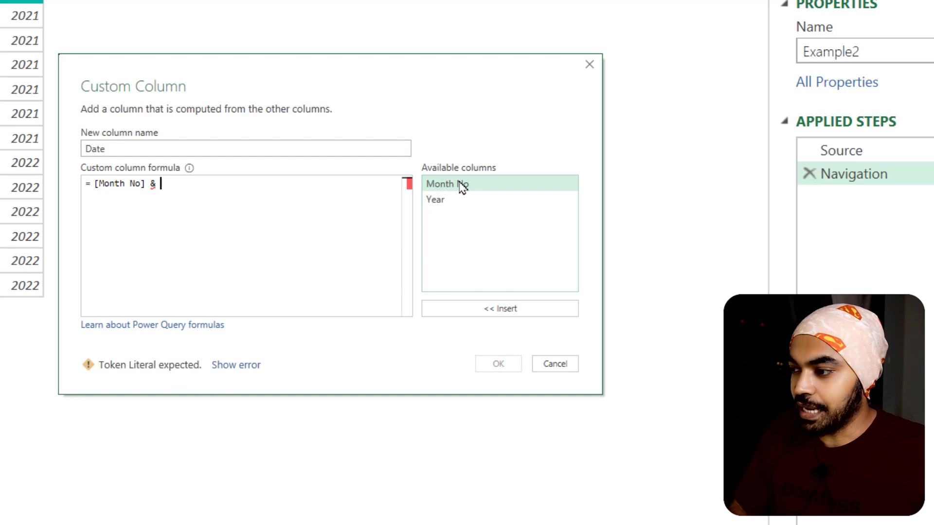
double_click(461, 201)
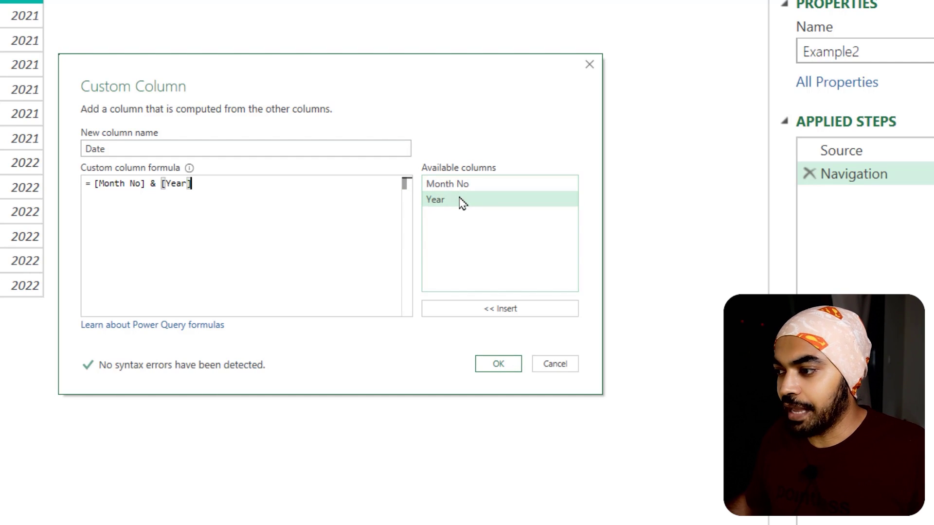
left_click(499, 364)
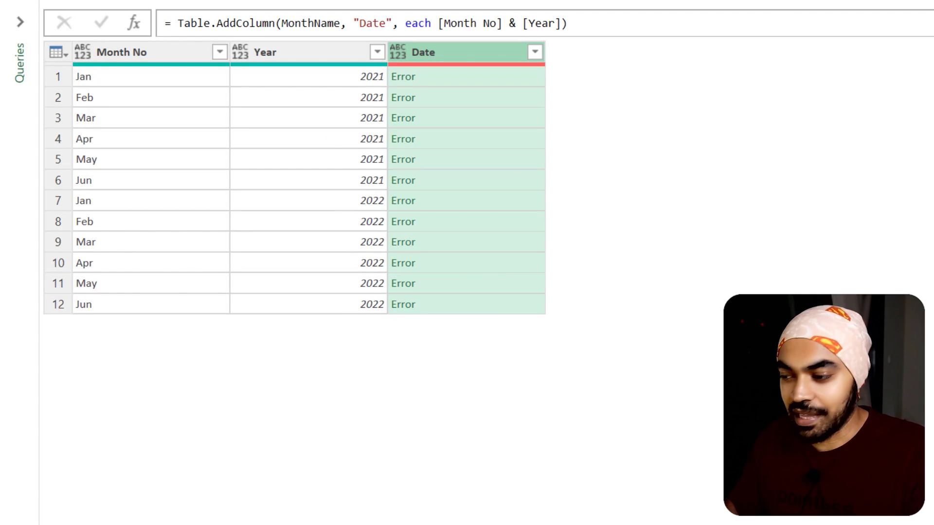
Step: Display the error details of the Date value in the first row
left_click(463, 77)
left_click_drag(311, 461, 331, 341)
left_click_drag(126, 412, 146, 414)
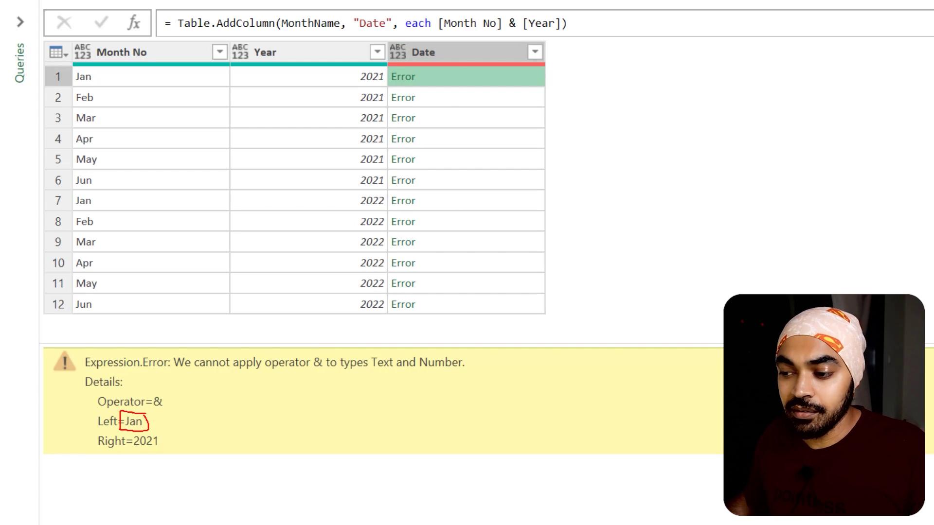
mouse_move(164, 429)
left_mouse_down()
mouse_move(128, 430)
mouse_move(128, 452)
mouse_move(163, 431)
left_mouse_up()
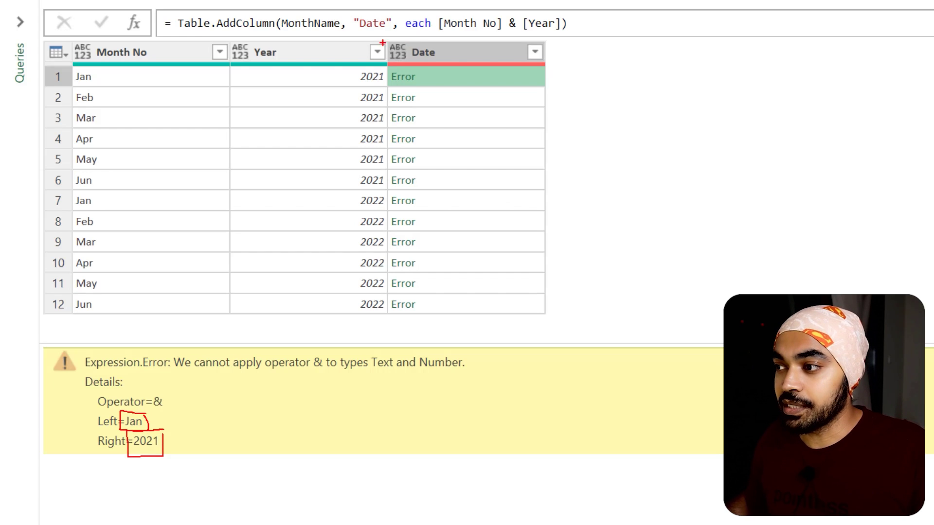
mouse_move(225, 40)
left_mouse_down()
mouse_move(252, 39)
mouse_move(309, 69)
mouse_move(342, 68)
left_mouse_up()
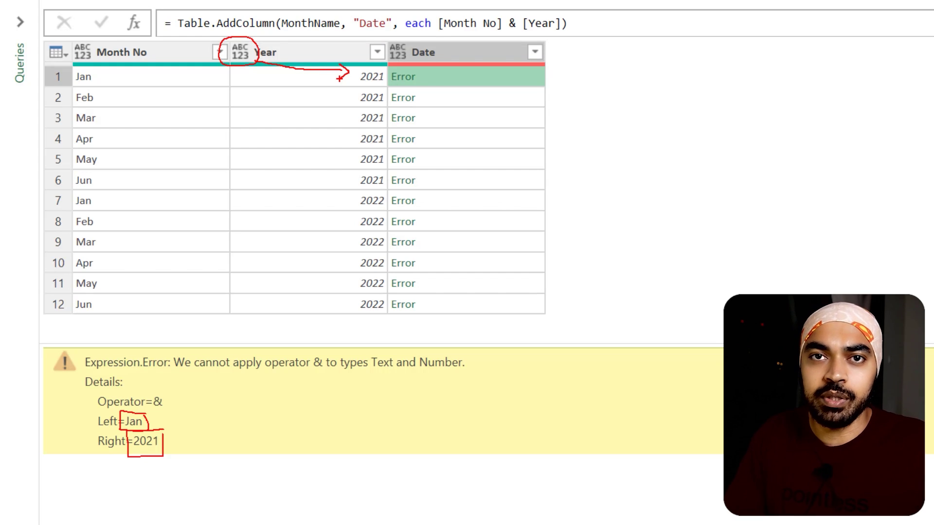
key("Escape")
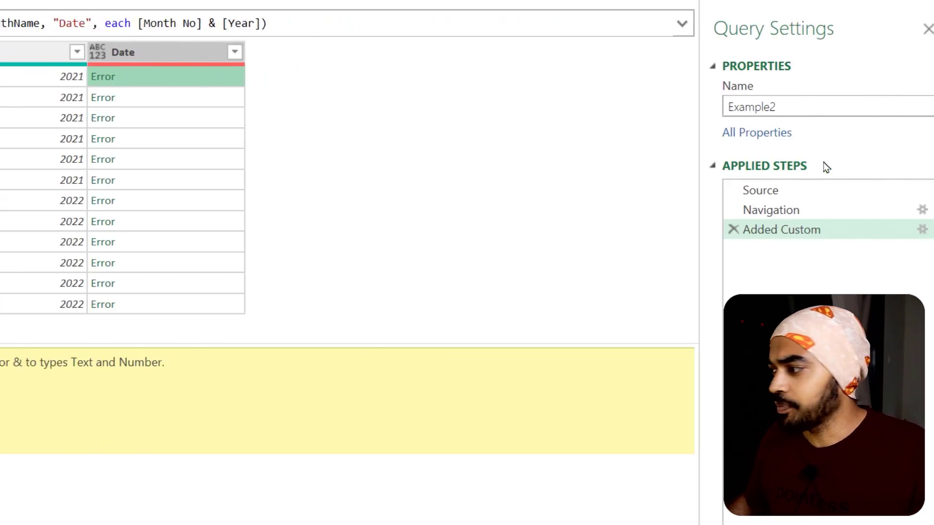
Step: Edit the Added Custom step of Example2 so the Date formula reads [Month No] & Text.From([Year])
left_click(916, 231)
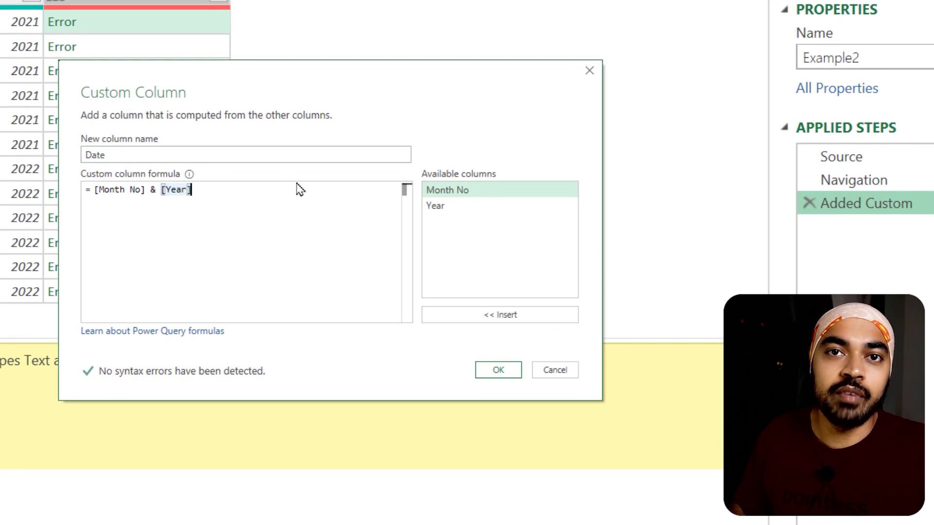
key("Left")
key("Left")
key("Left")
key("Left")
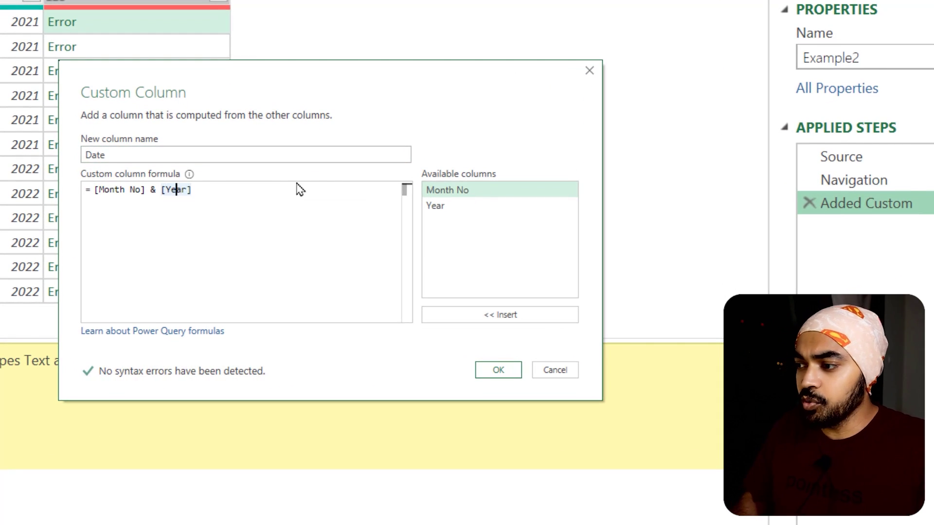
type("Text.From")
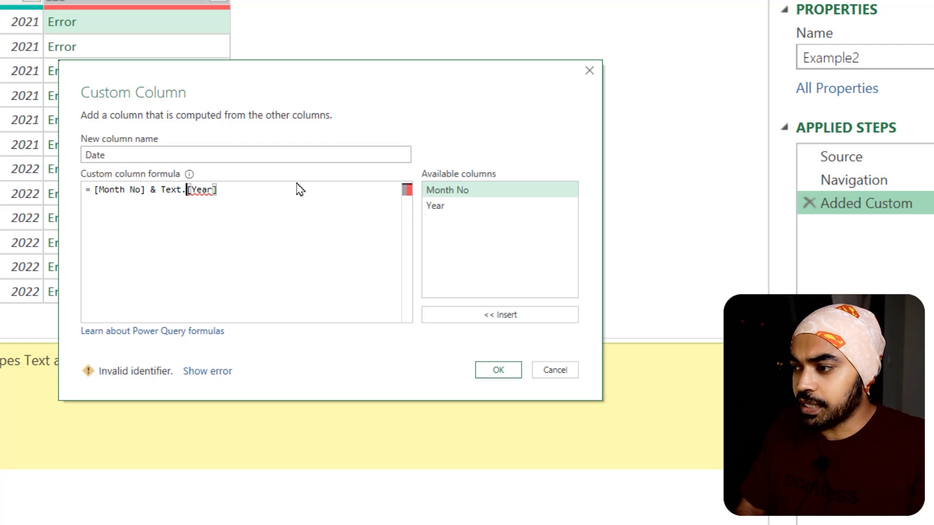
key("BackSpace")
key("BackSpace")
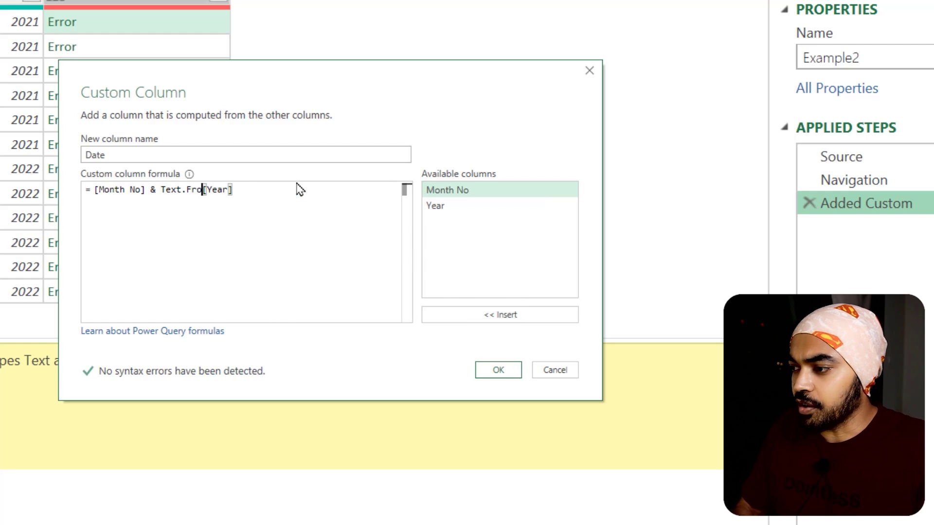
type("m(")
key("End")
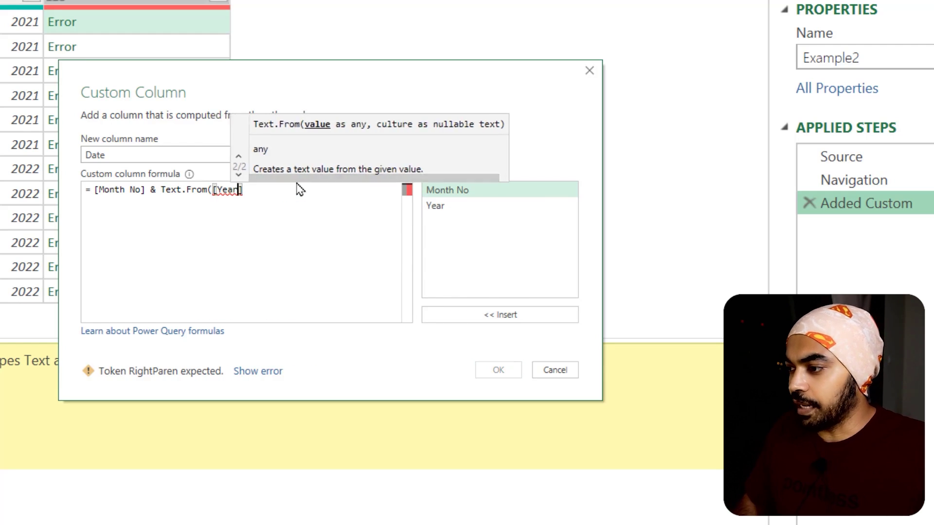
type(")")
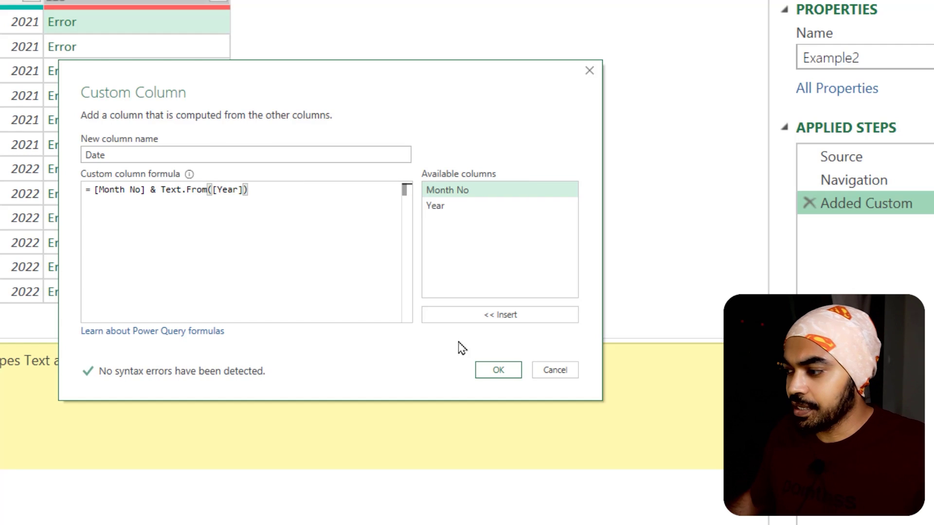
left_click(498, 370)
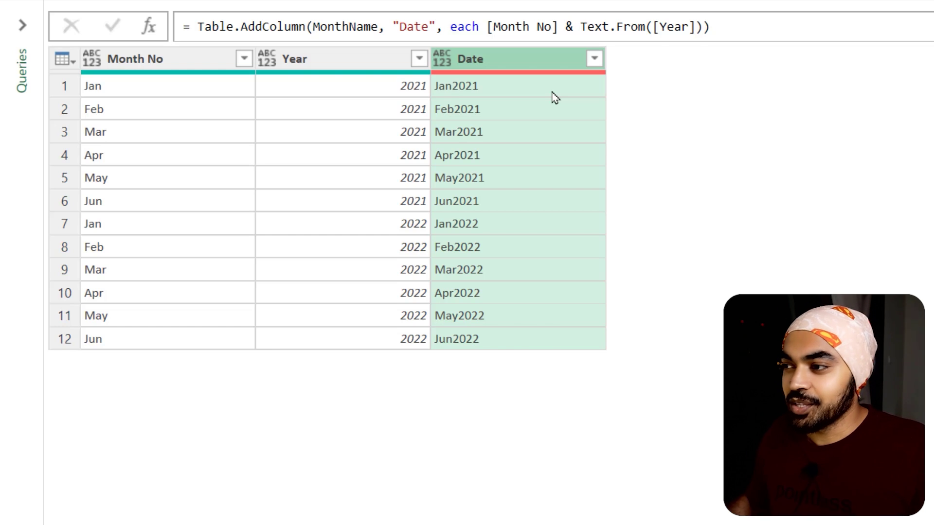
Step: Change the data type of the Date column in Example2 to Date
left_click(727, 24)
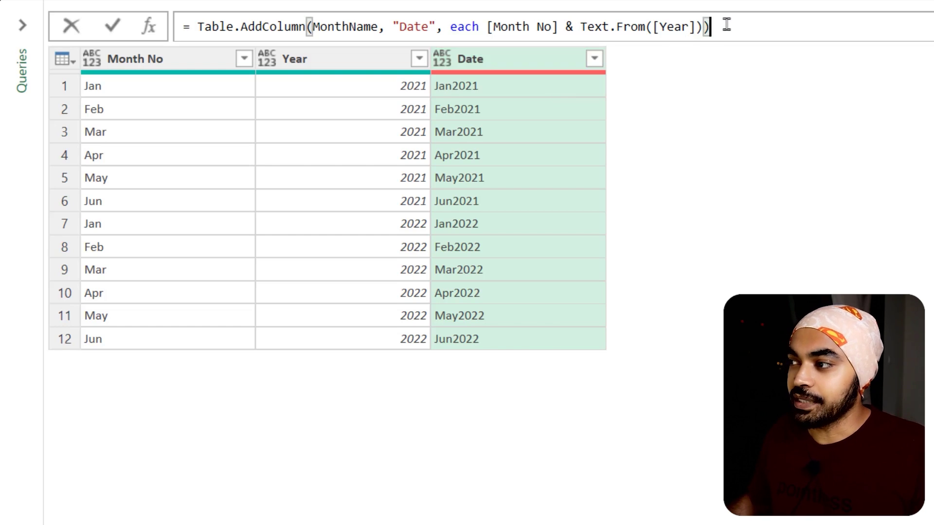
left_click(444, 60)
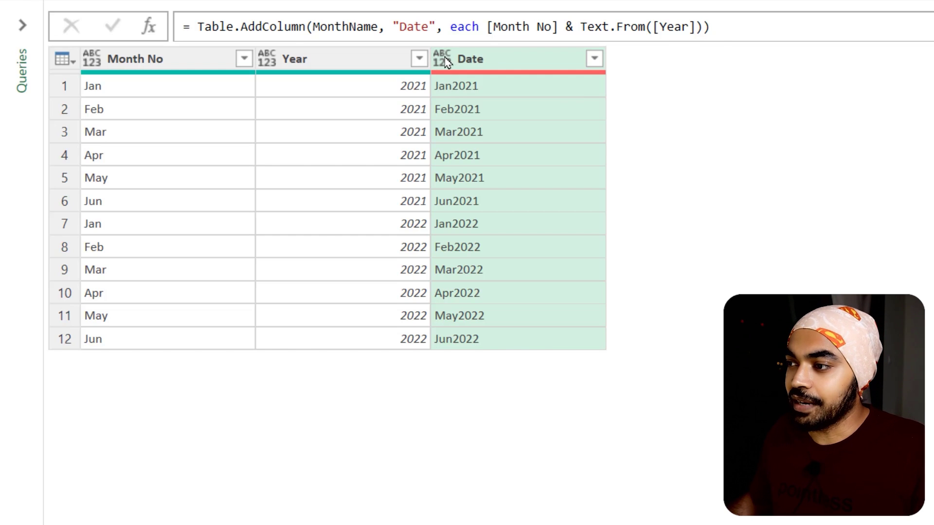
left_click(344, 138)
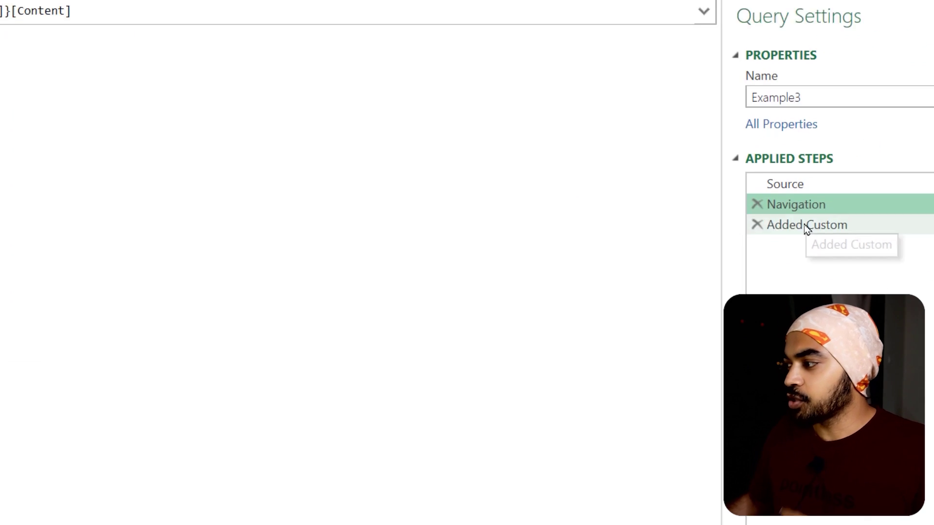
Step: Examine the Date column's custom formula in the Added Custom step of Example3, including its type argument, without changing it
left_click(806, 226)
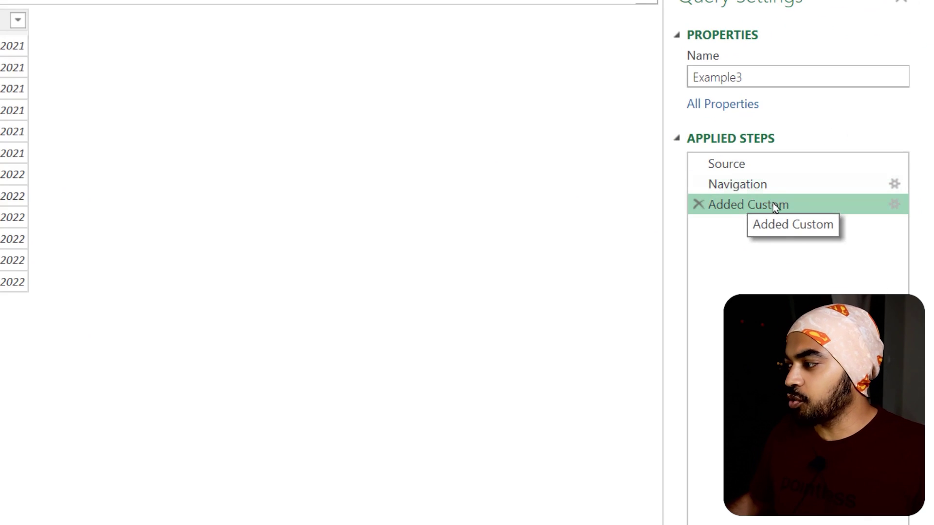
left_click(895, 204)
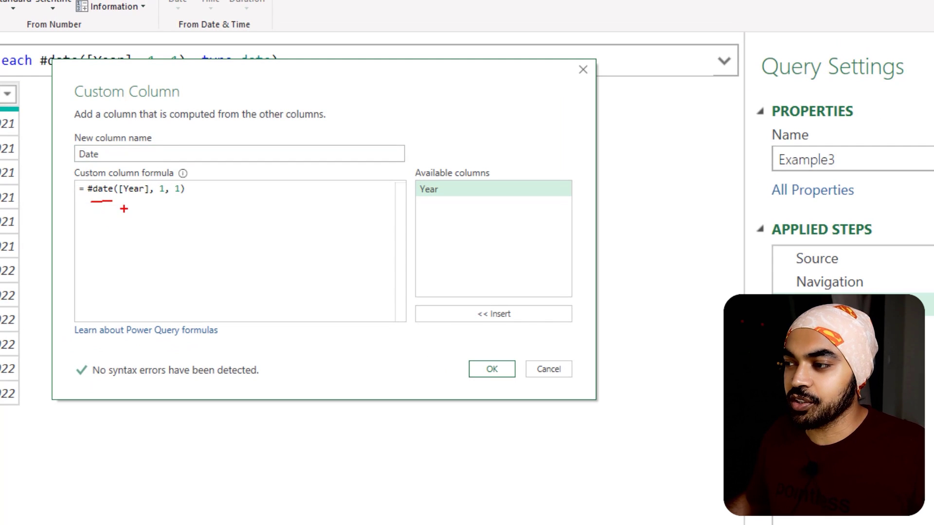
mouse_move(132, 202)
left_mouse_down()
mouse_move(105, 233)
mouse_move(0, 214)
left_mouse_up()
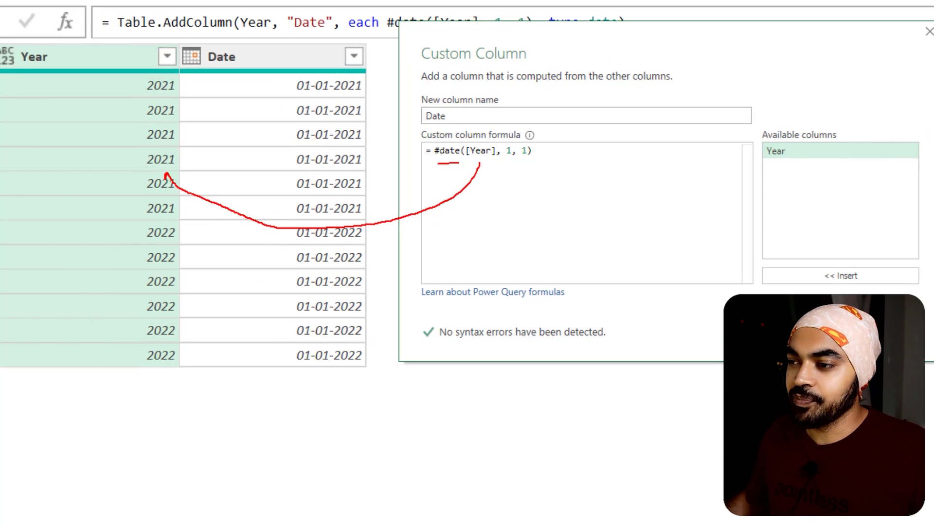
left_click_drag(504, 163, 511, 163)
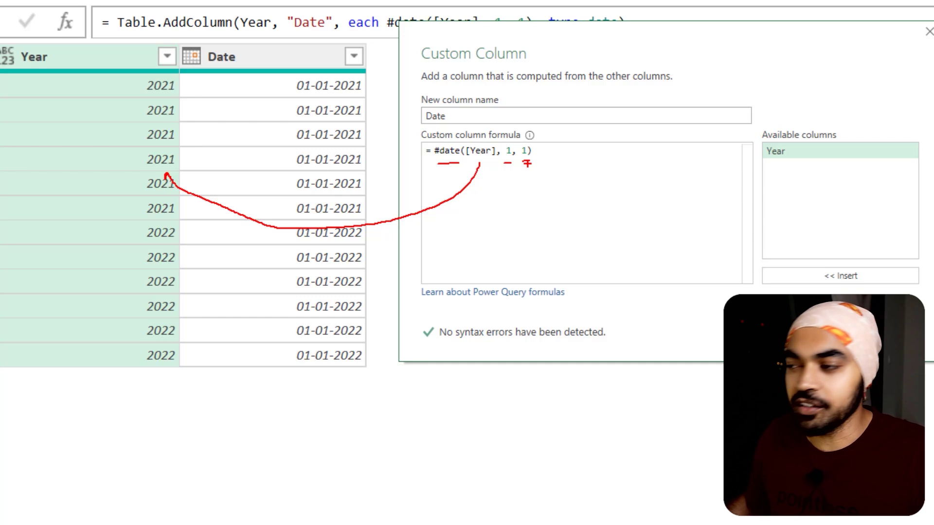
key("Escape")
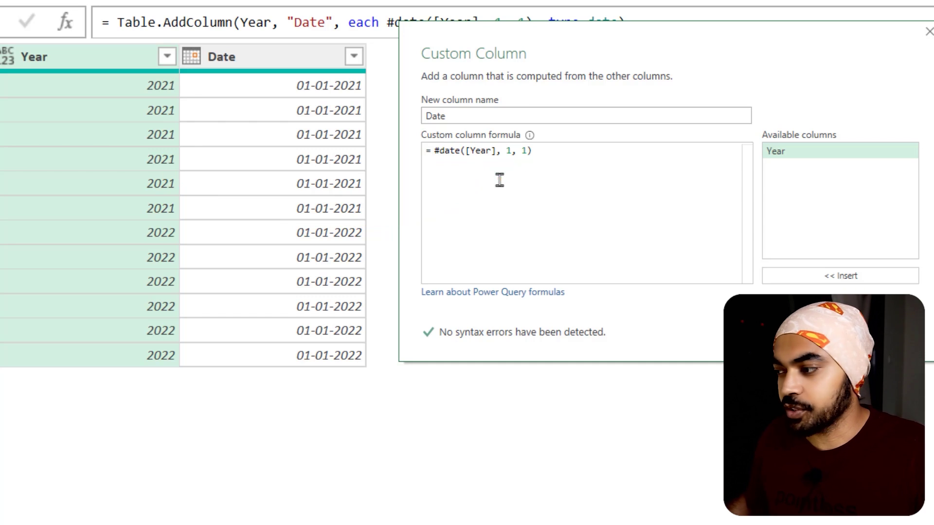
left_click(827, 348)
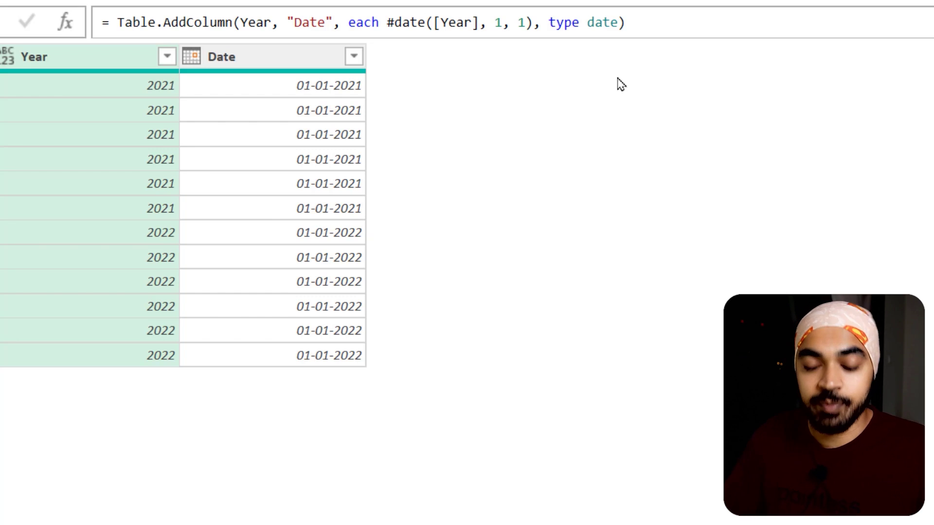
key("ctrl+2")
left_click_drag(535, 4, 637, 40)
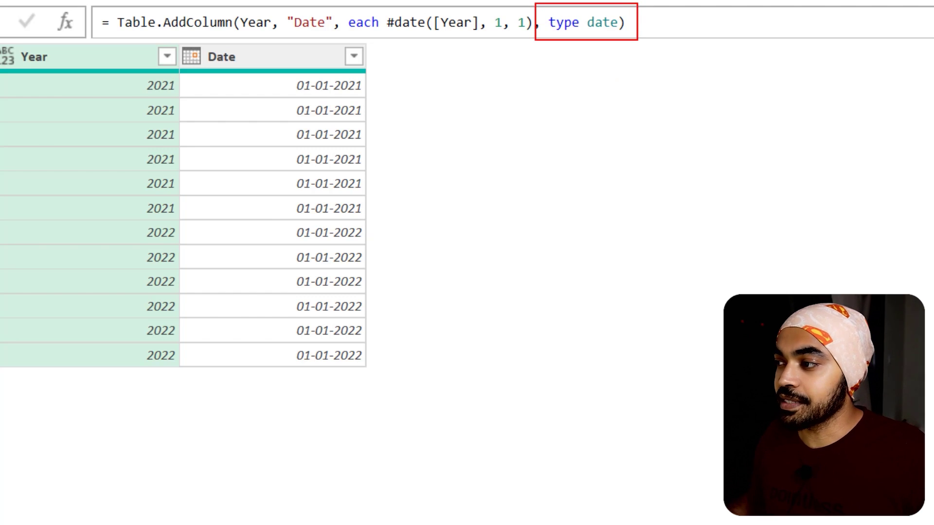
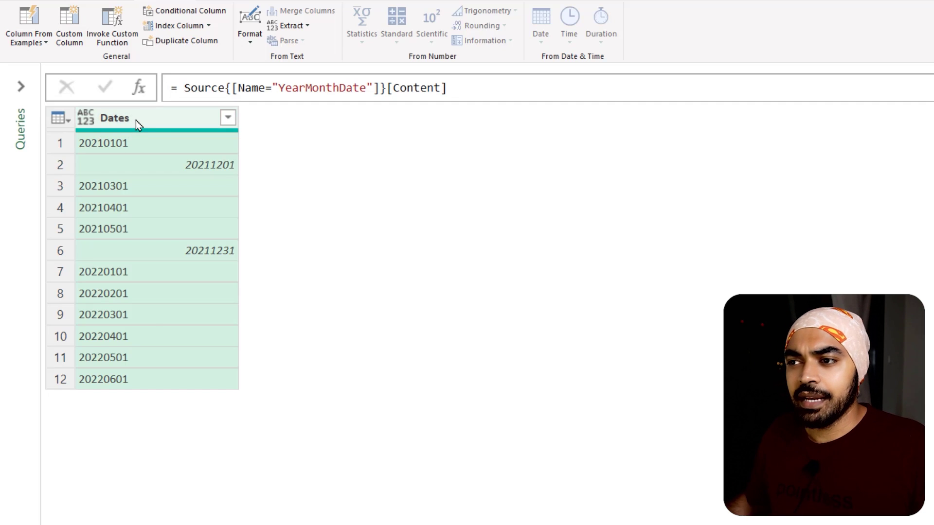
Step: Change the data type of the Dates column in Example4 to Date
left_click(146, 111)
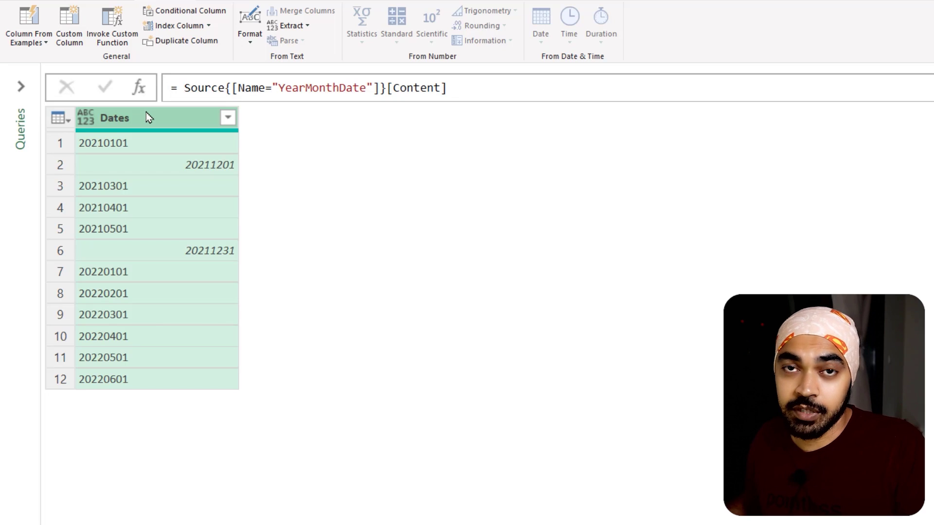
left_click(92, 123)
left_click(85, 192)
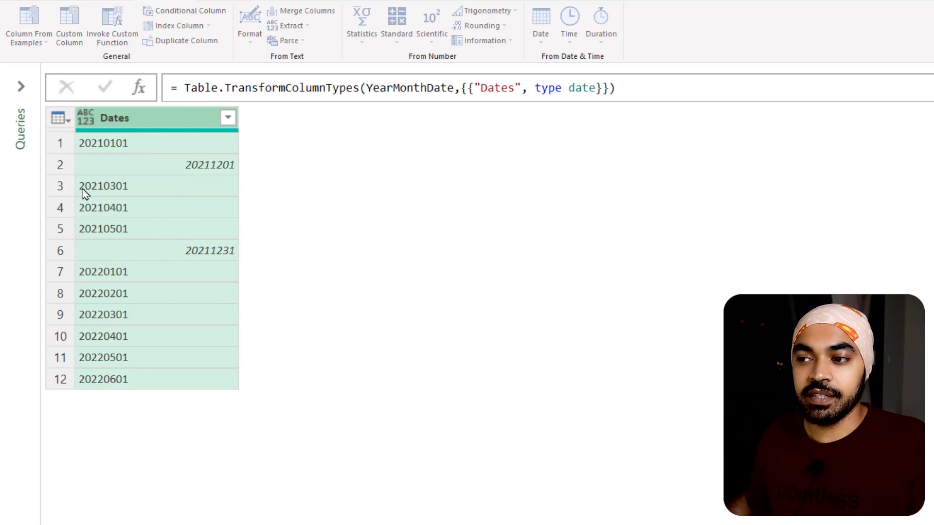
Step: Display the error details of the Dates value in the second row
left_click(195, 168)
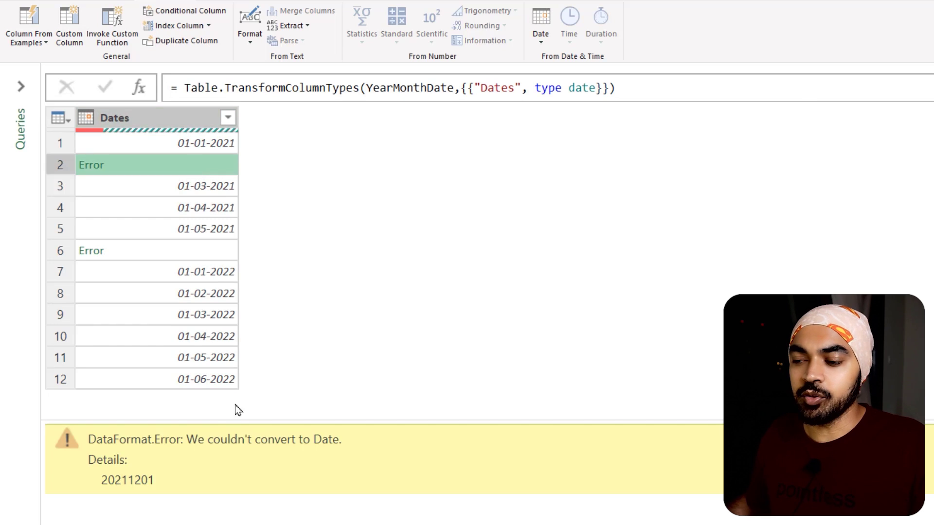
mouse_move(163, 466)
left_mouse_down()
mouse_move(95, 463)
mouse_move(86, 501)
mouse_move(157, 500)
mouse_move(162, 463)
left_mouse_up()
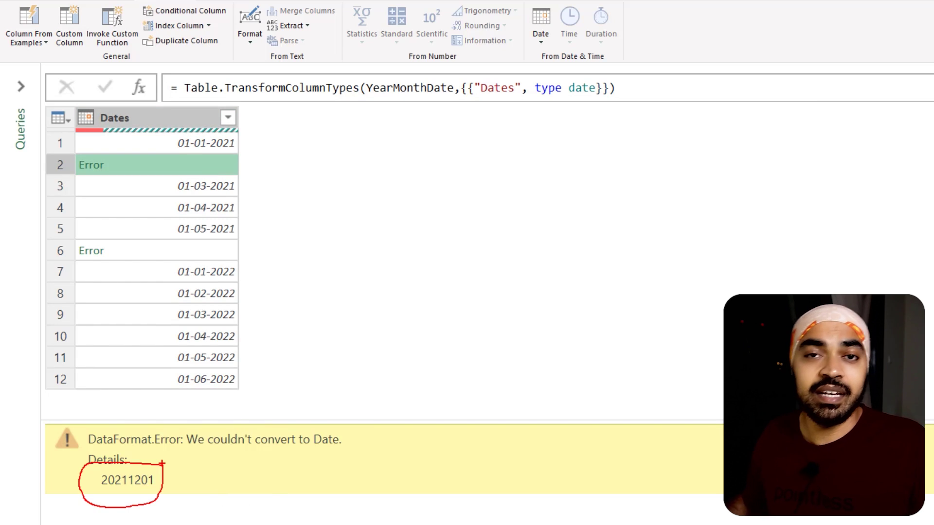
key("Escape")
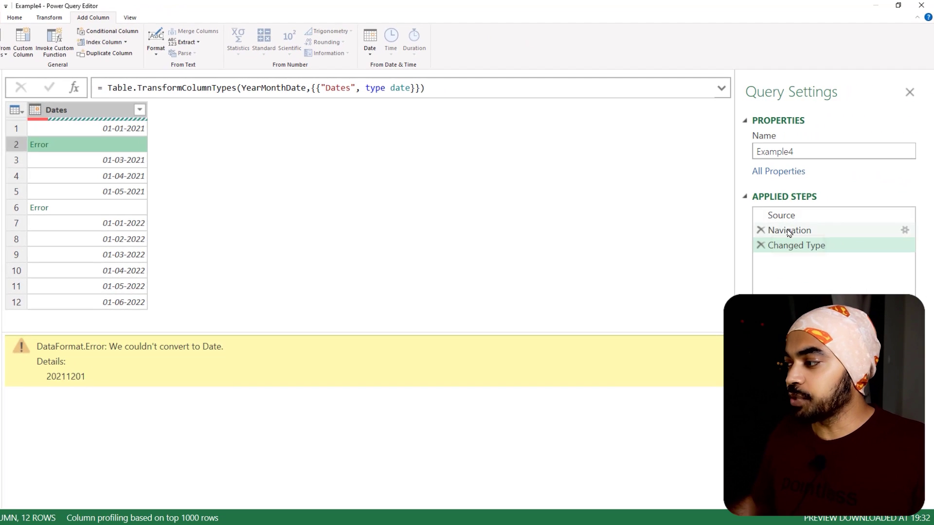
Step: Insert a step after Navigation that converts the Dates column to Text, and return to the final Changed Type step
left_click(789, 230)
key("e")
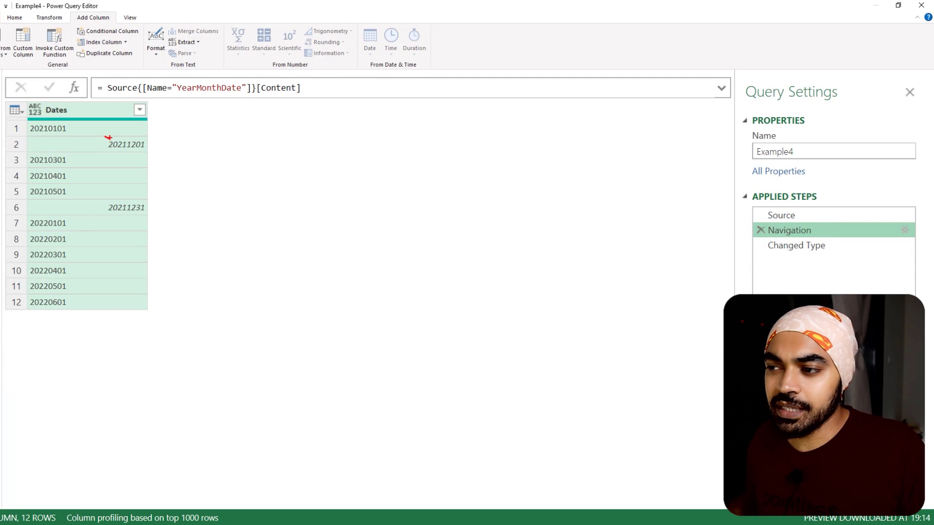
left_click_drag(98, 143, 161, 153)
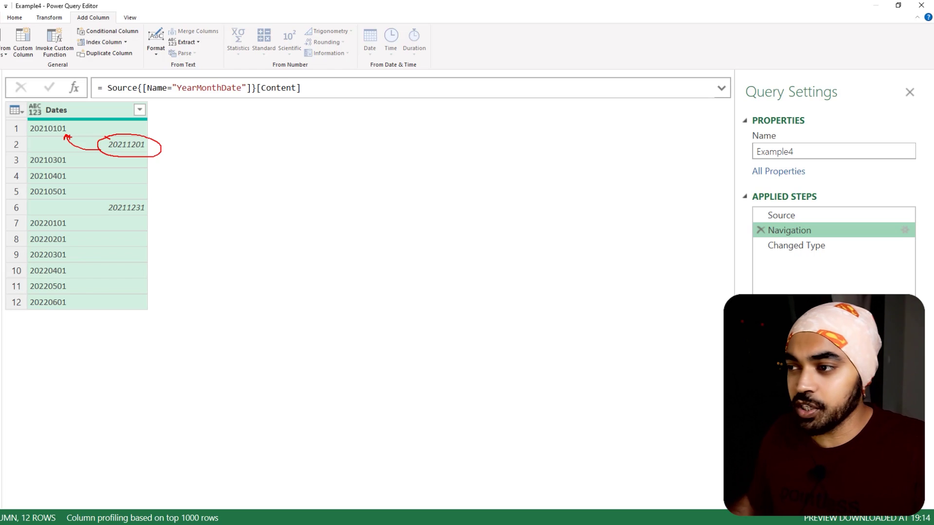
key("Escape")
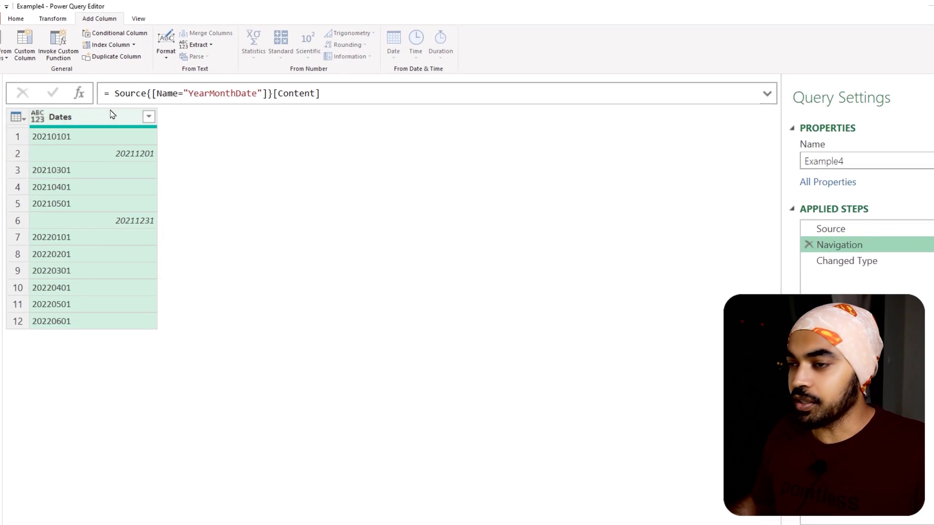
left_click(37, 116)
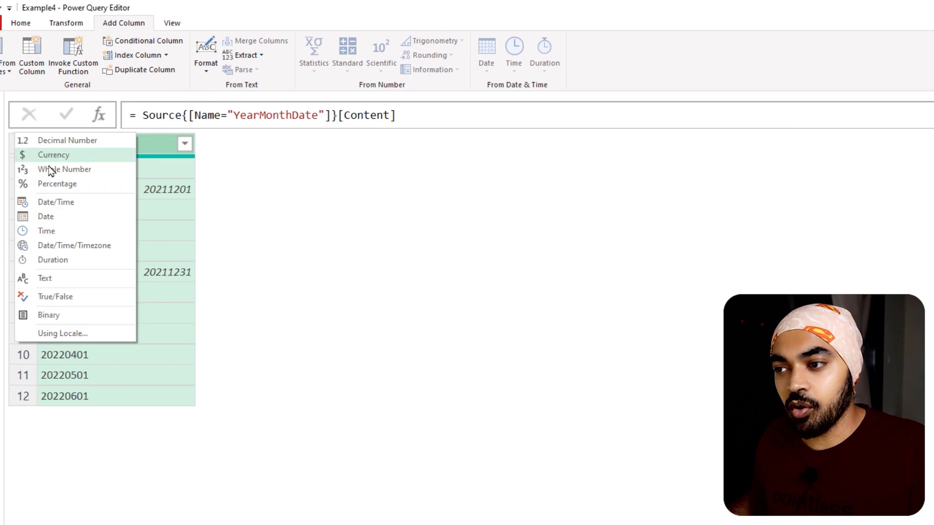
left_click(46, 278)
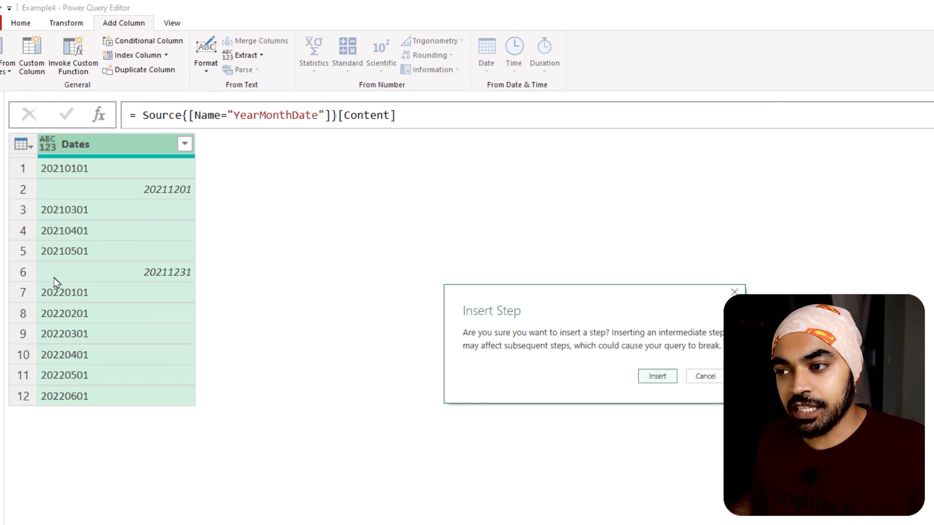
left_click(664, 377)
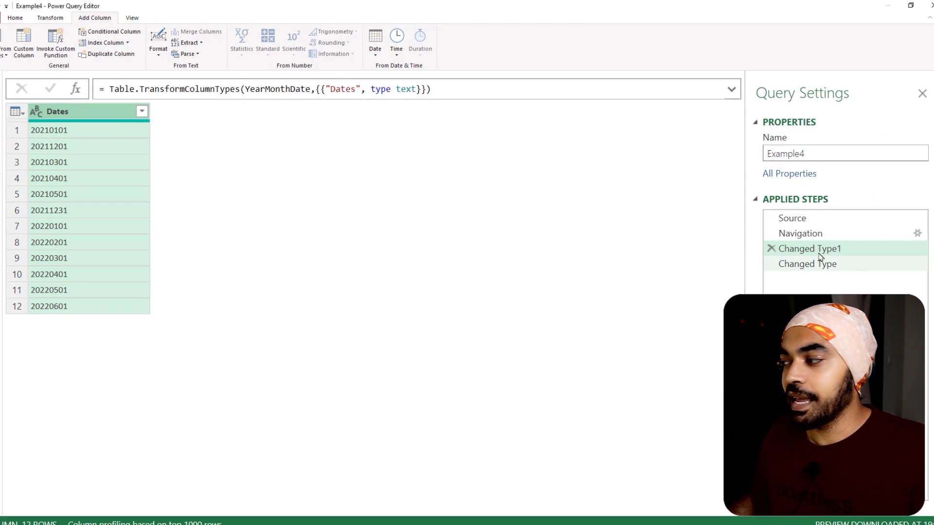
left_click(800, 264)
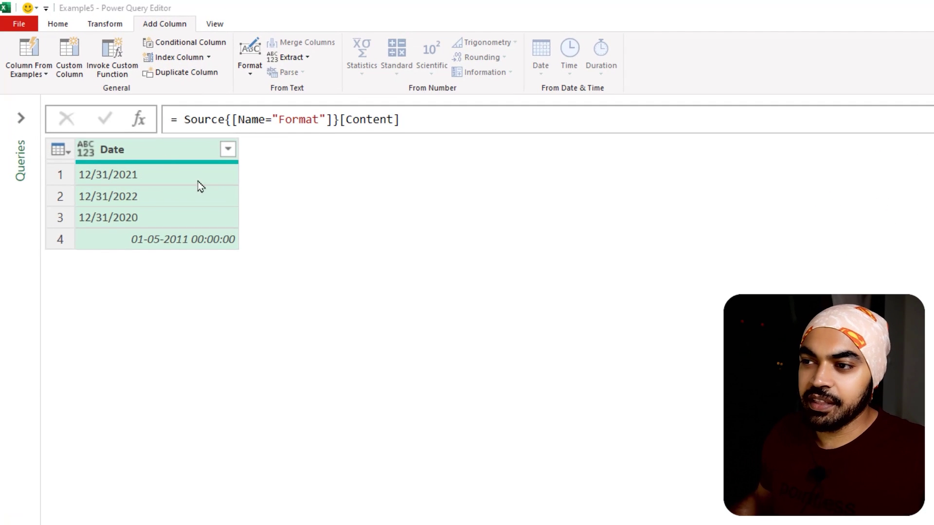
left_click(248, 323)
mouse_move(56, 134)
left_mouse_down()
mouse_move(244, 234)
mouse_move(267, 266)
left_mouse_up()
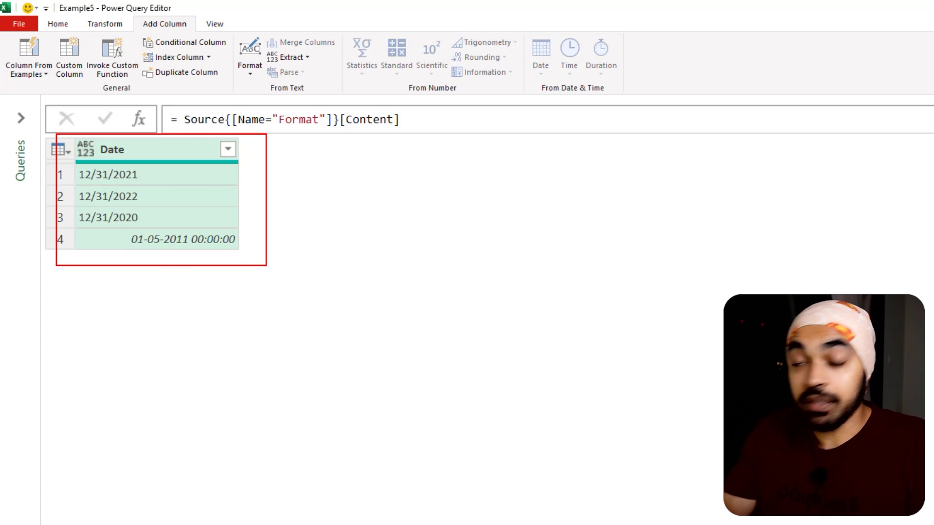
left_click_drag(166, 171, 165, 212)
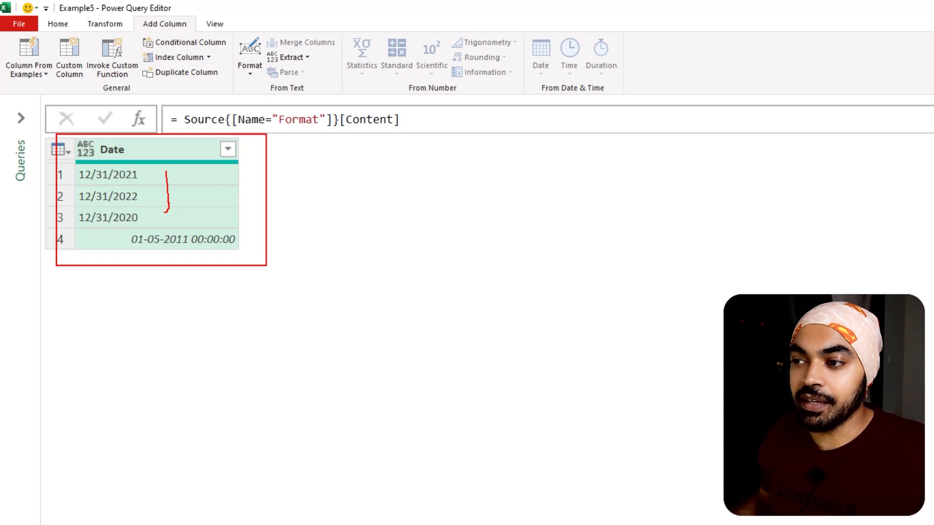
key("Escape")
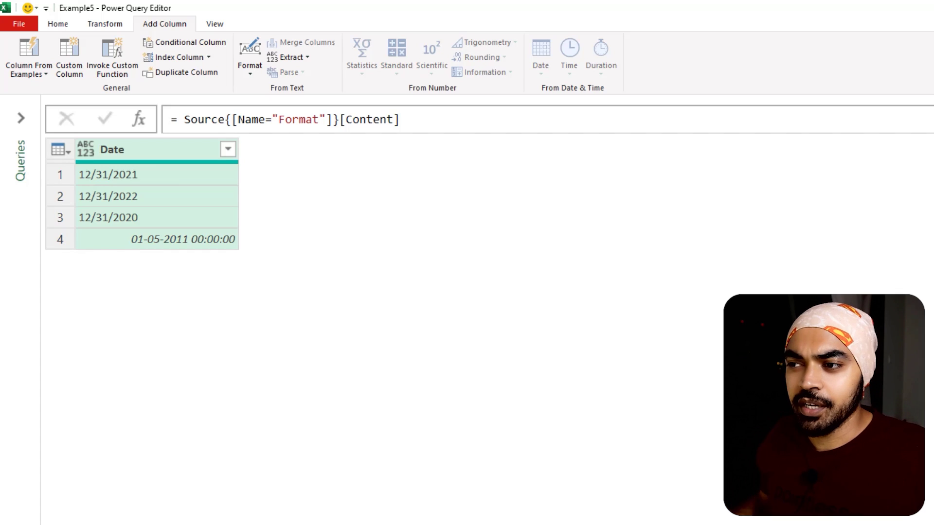
left_click_drag(91, 163, 115, 185)
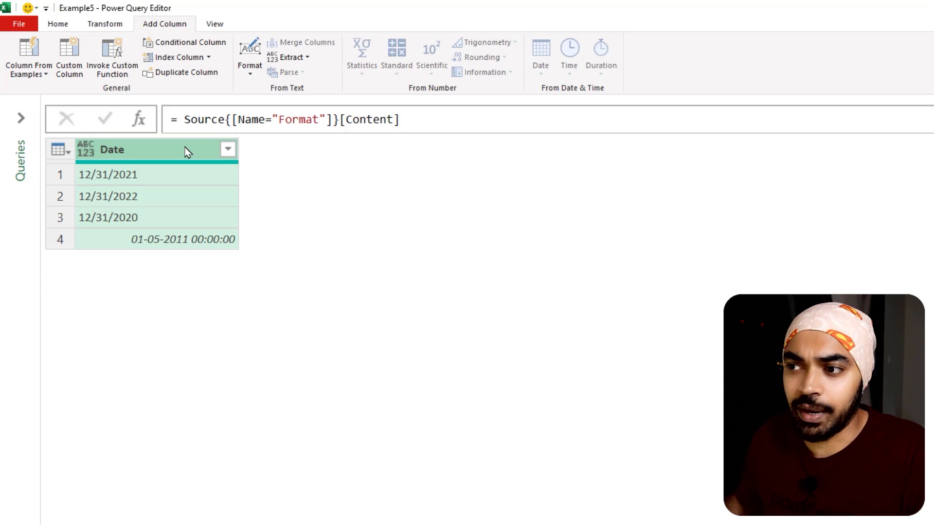
Step: Convert the Date column in Example5 to the Date type using the English (United States) locale
left_click(84, 149)
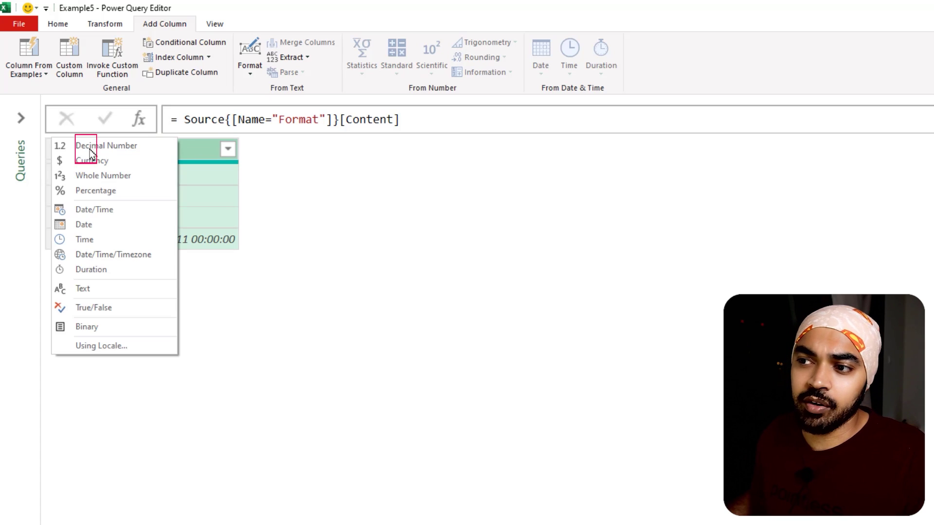
key("Escape")
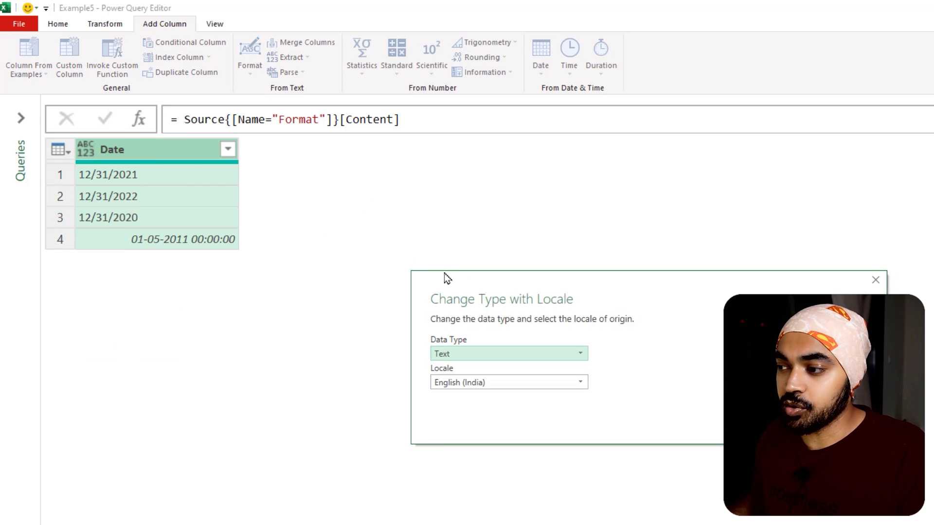
left_click_drag(444, 275, 296, 138)
left_click(294, 214)
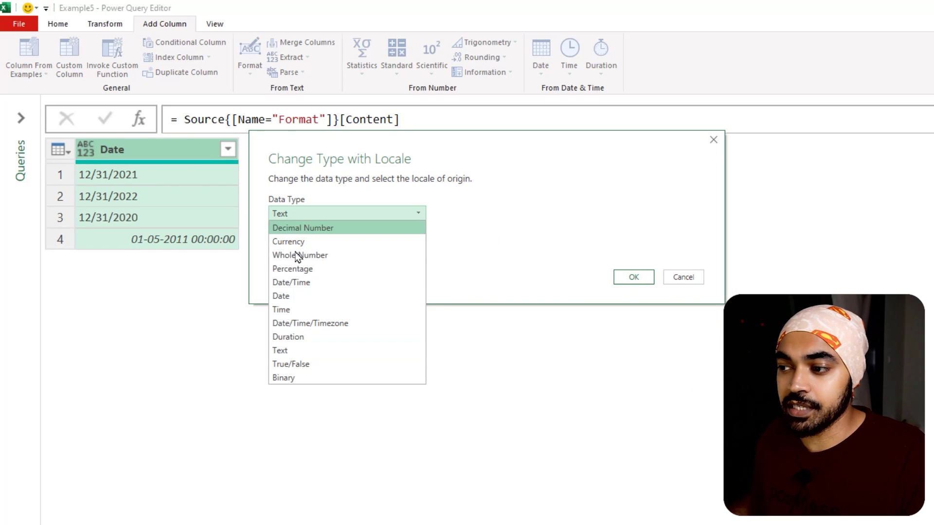
left_click(296, 295)
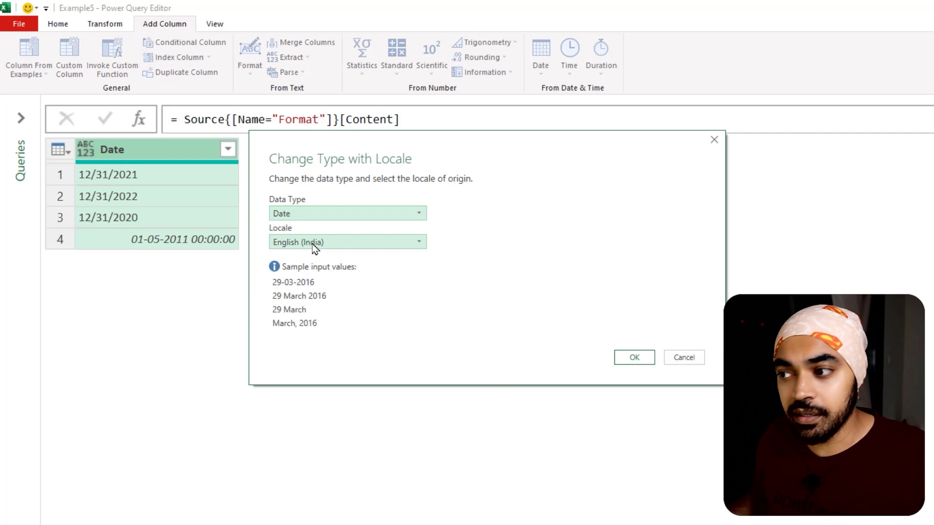
left_click(313, 243)
scroll(336, 326, "down", 6)
scroll(337, 328, "down", 18)
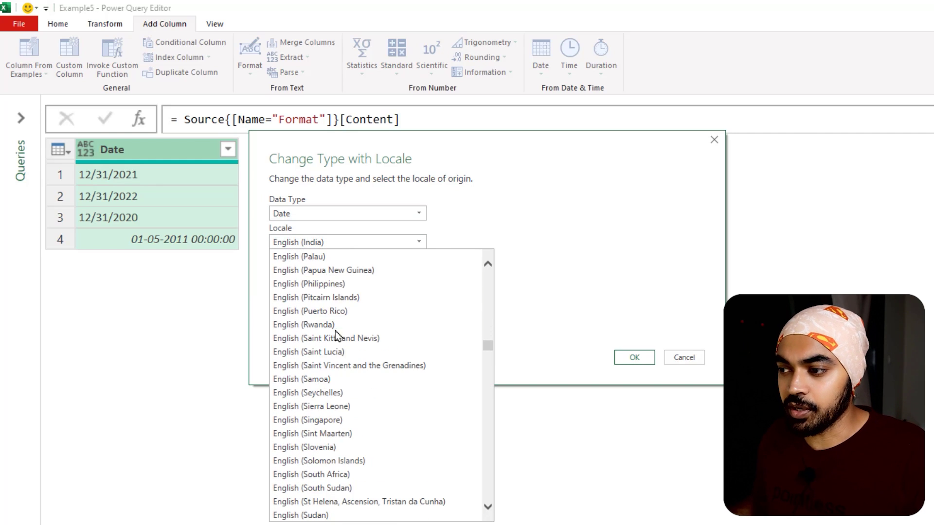
scroll(334, 371, "down", 5)
scroll(333, 371, "up", 2)
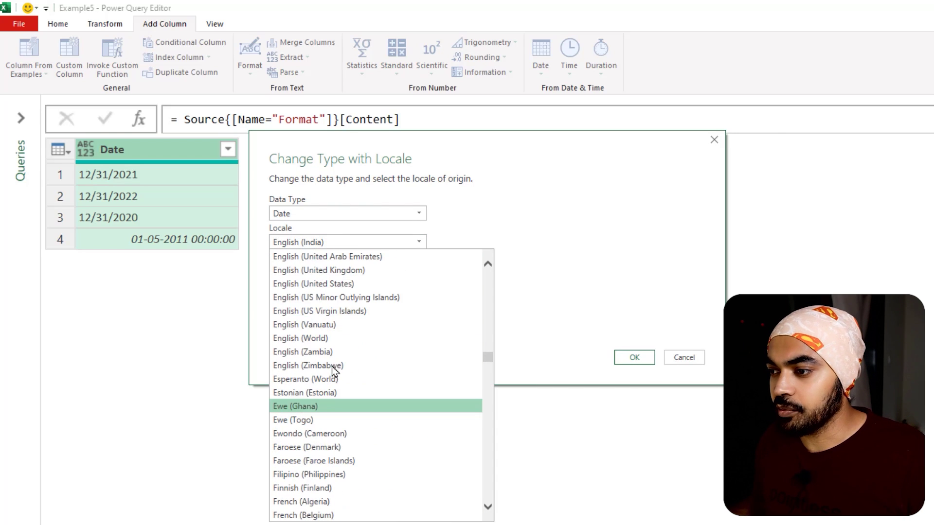
left_click(346, 284)
left_click(632, 358)
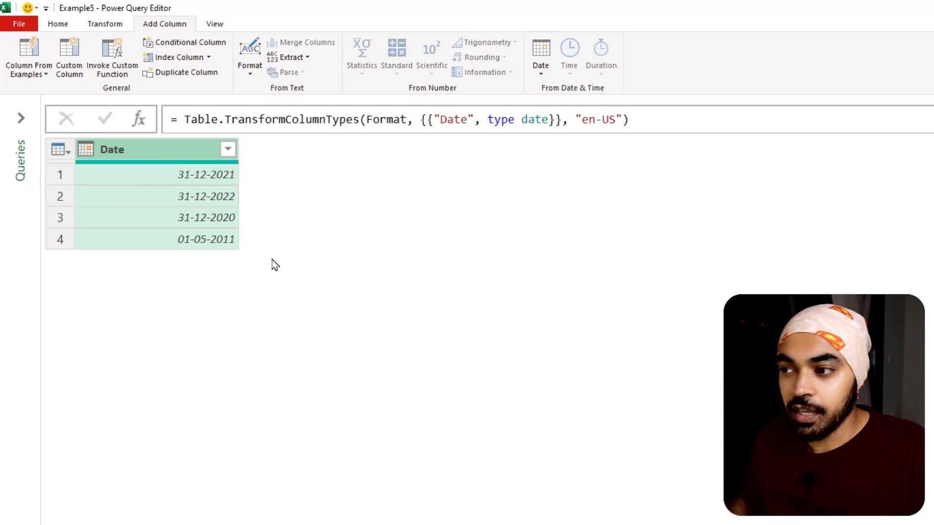
Step: Compare the Date values in the Navigation step with those in the Changed Type with Locale step, including the fourth row
left_click_drag(195, 183, 241, 225)
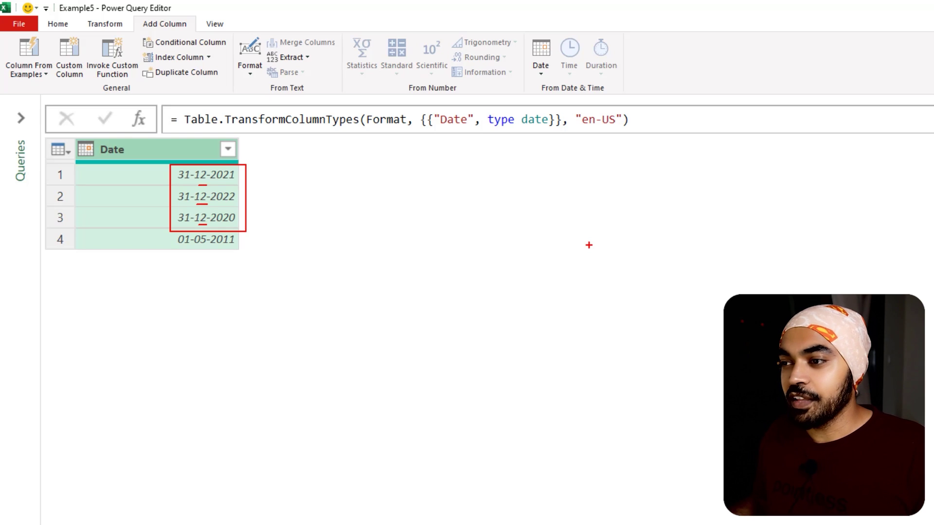
left_click(834, 243)
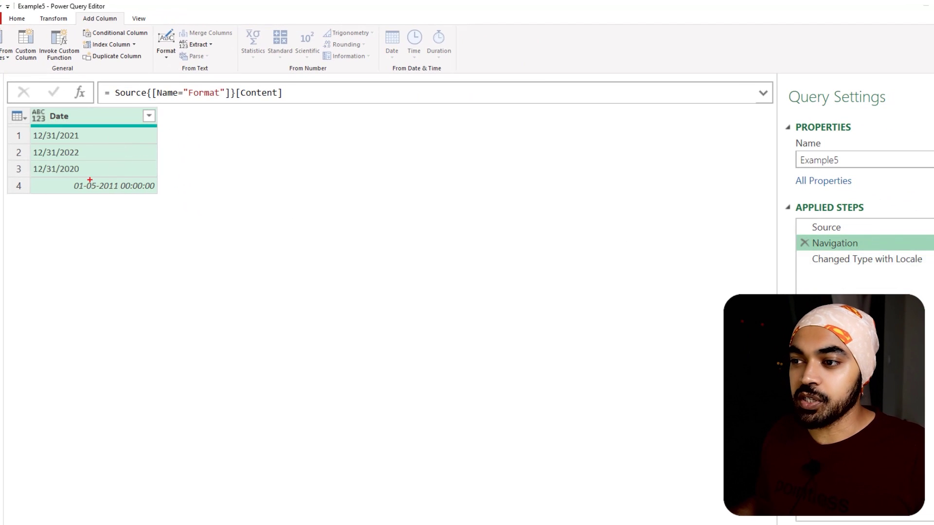
left_click_drag(84, 174, 98, 196)
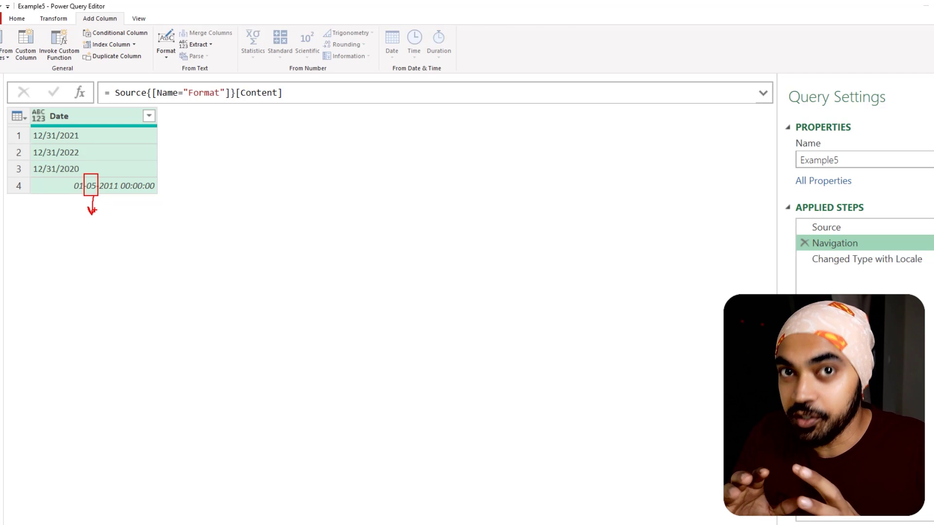
key("Escape")
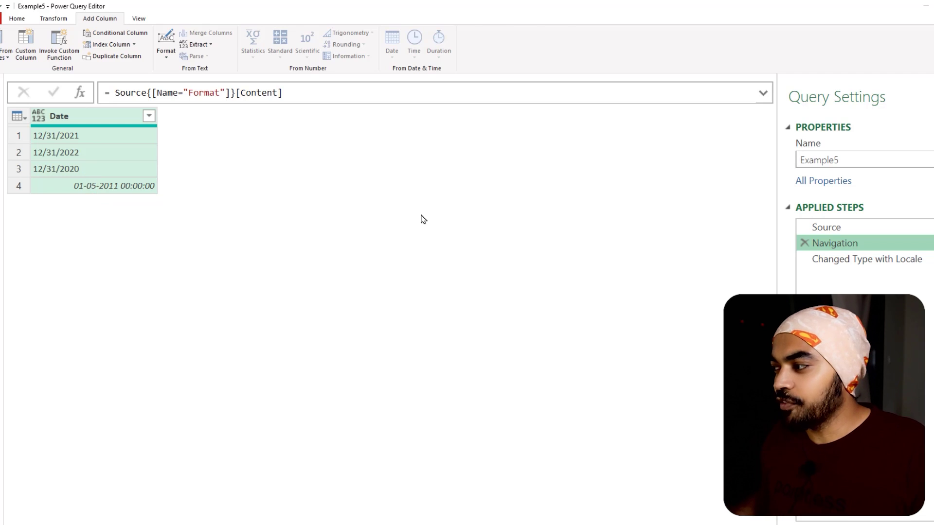
left_click(834, 265)
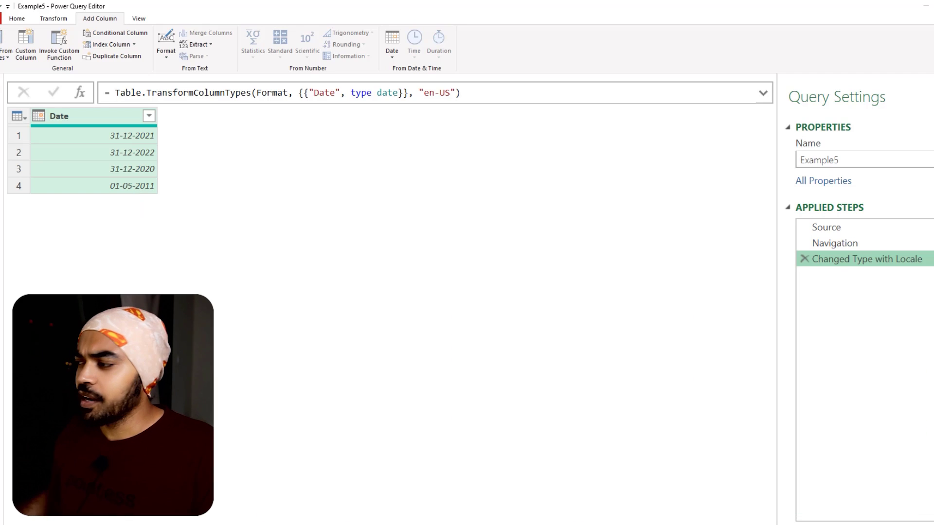
Step: Insert a step after Navigation that extracts the text before the space delimiter in the Date column
left_click(822, 242)
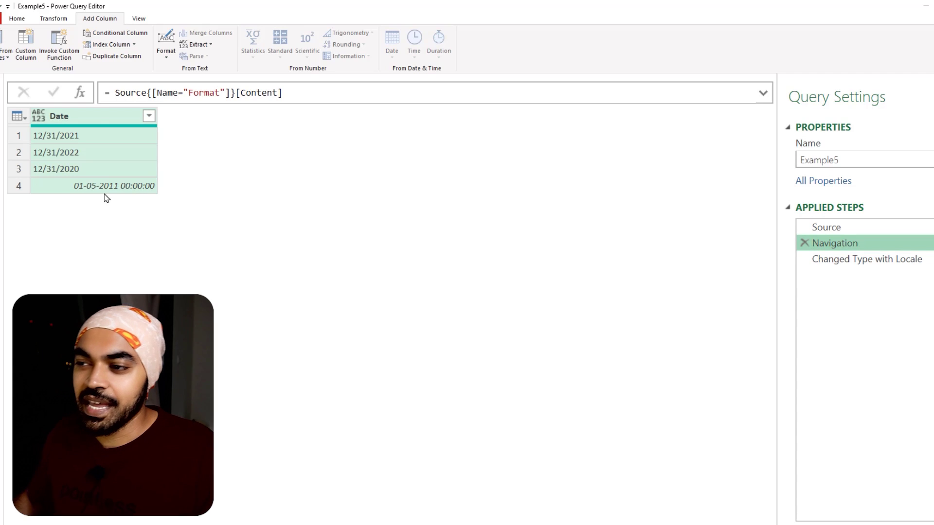
left_click_drag(123, 178, 161, 197)
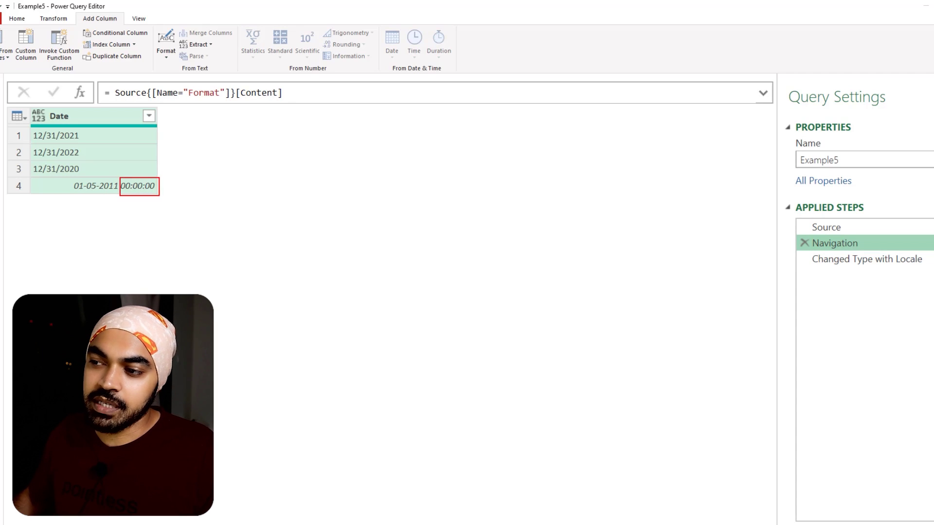
key("Escape")
right_click(113, 118)
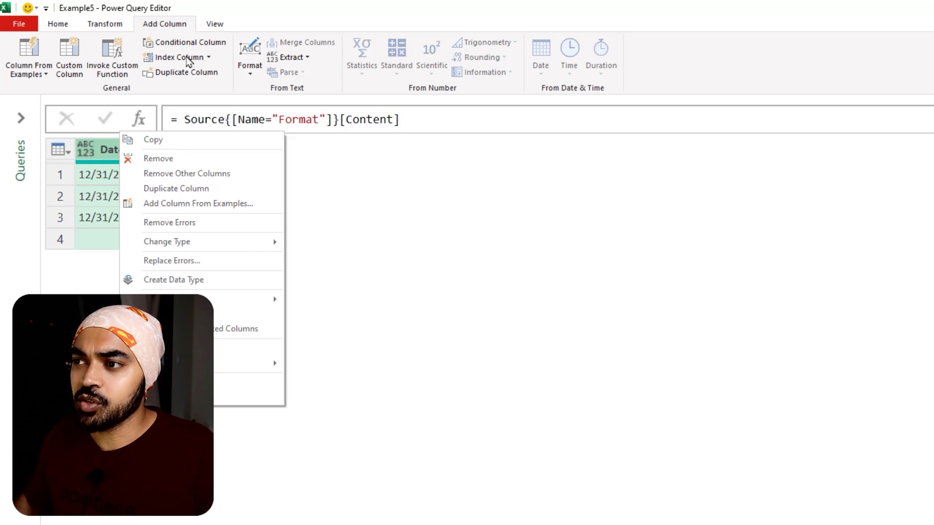
left_click(106, 24)
left_click(108, 27)
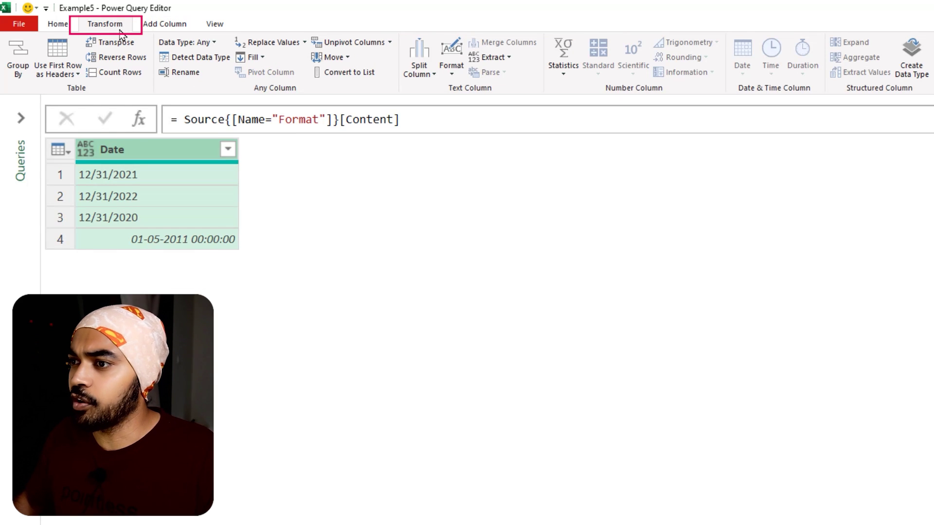
left_click(491, 58)
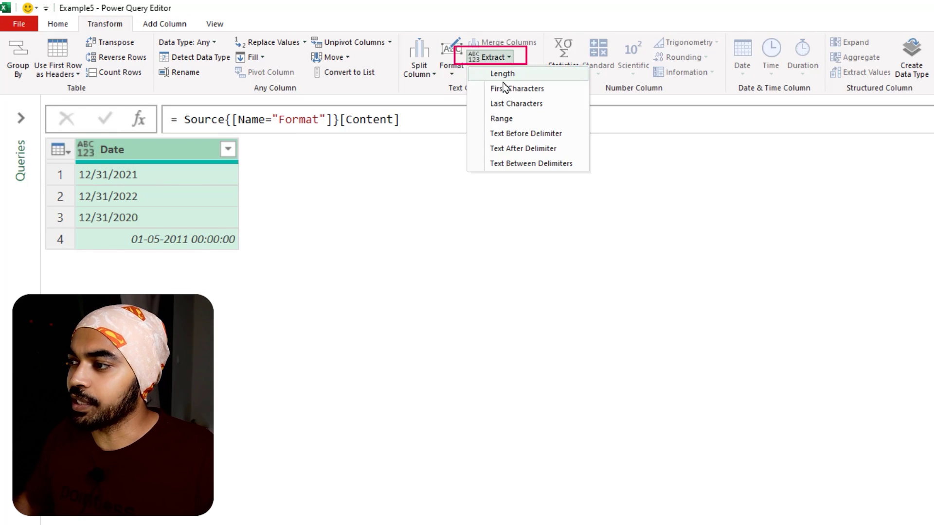
left_click(521, 135)
left_click(718, 389)
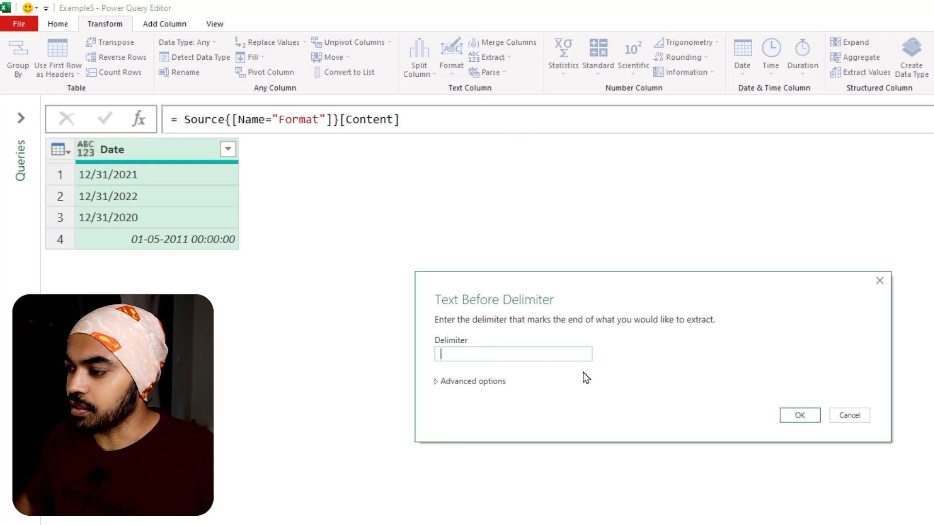
left_click(811, 416)
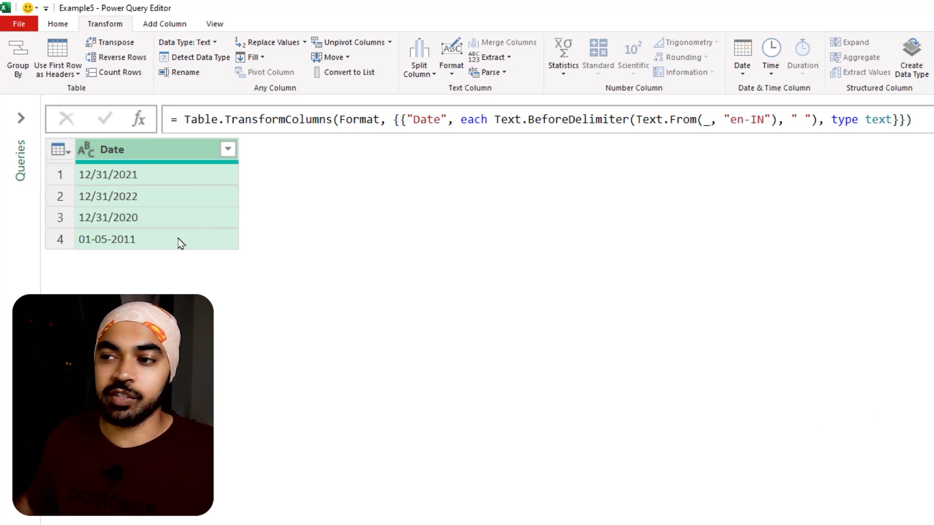
left_click_drag(69, 131, 134, 208)
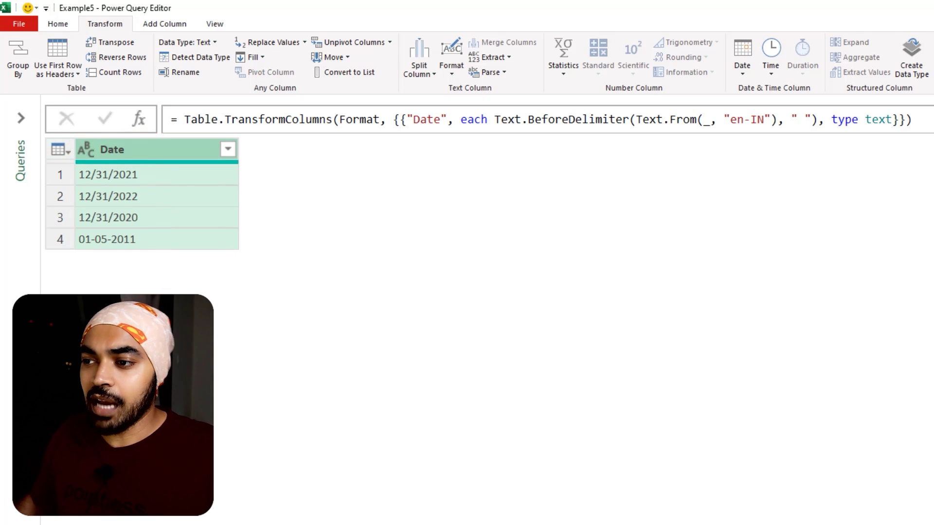
left_click(843, 280)
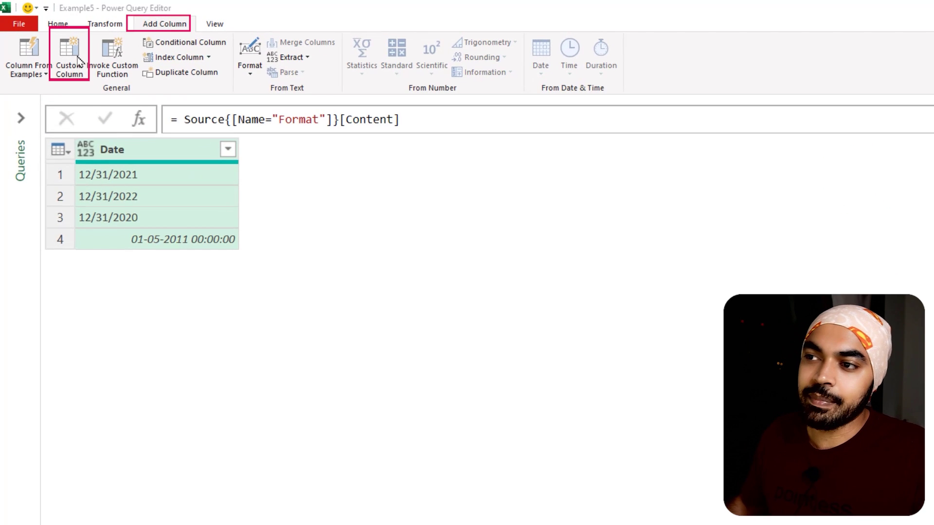
Step: Add a custom column named Custom on the original Date data with the formula Value.Type([Date]) = DateTime.Type
left_click(69, 58)
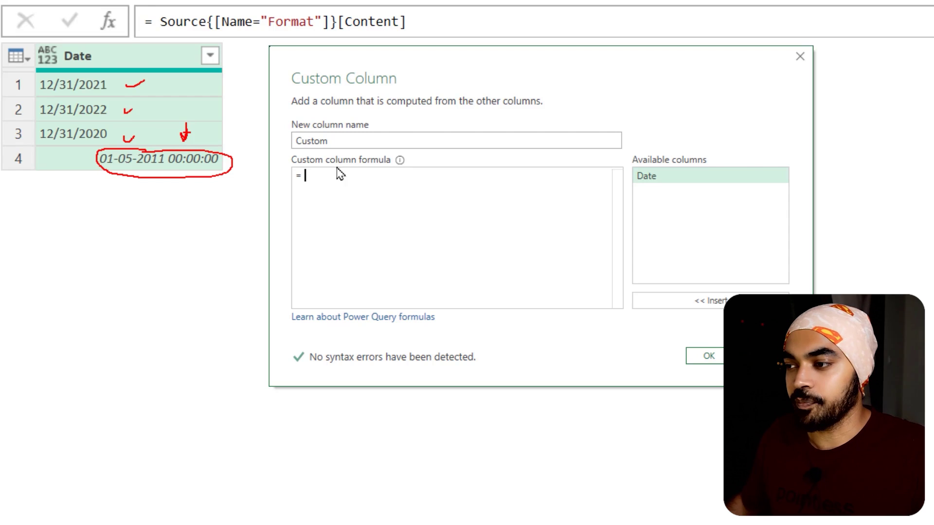
type("Value")
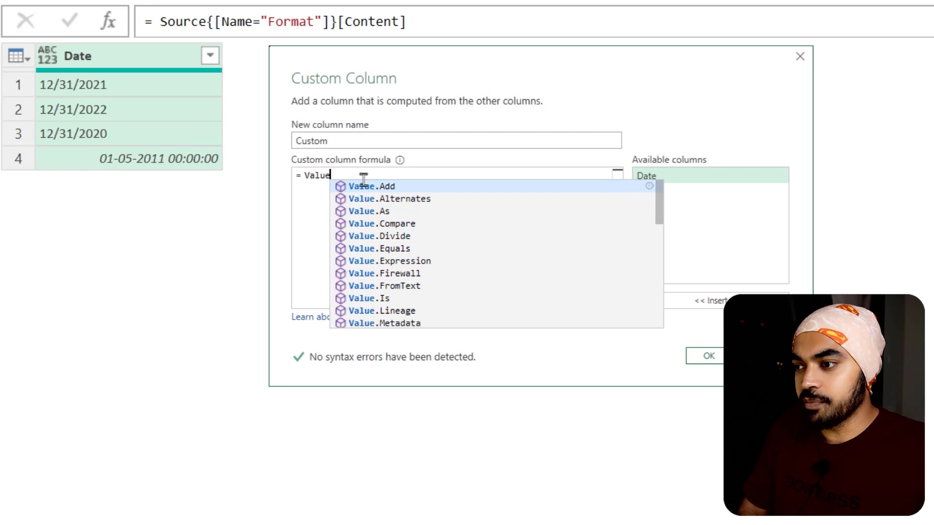
type(".Type(")
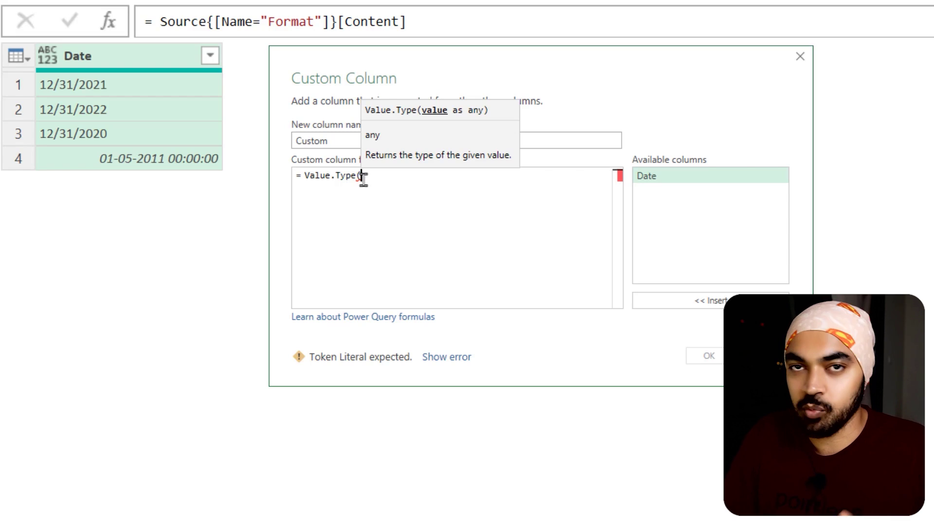
double_click(667, 179)
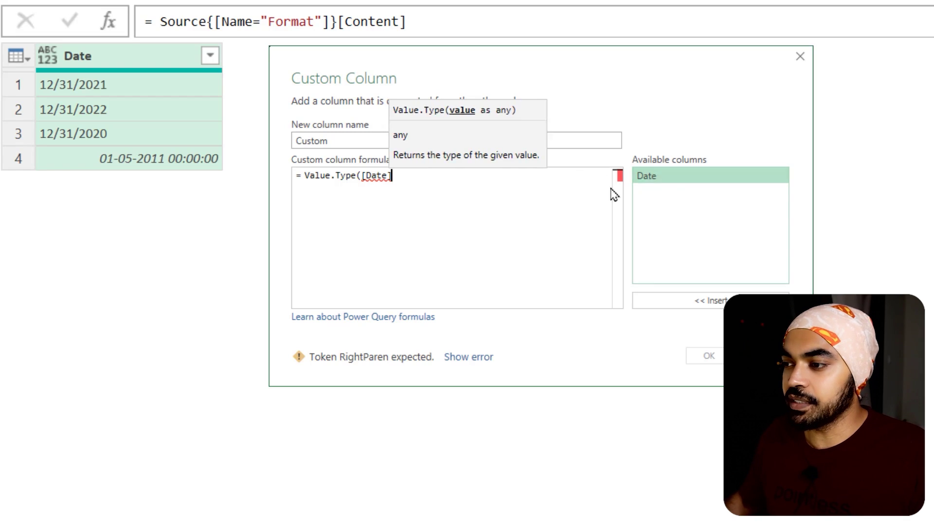
type(") ")
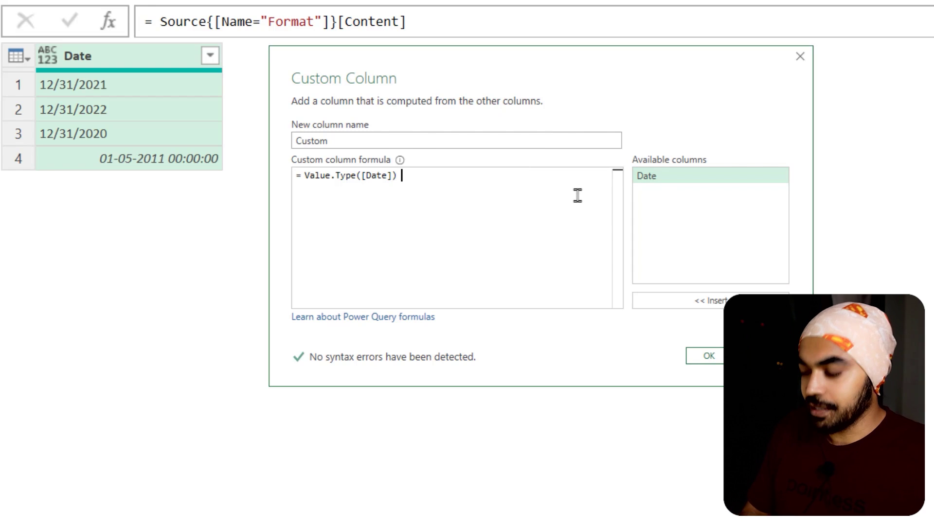
type("= ")
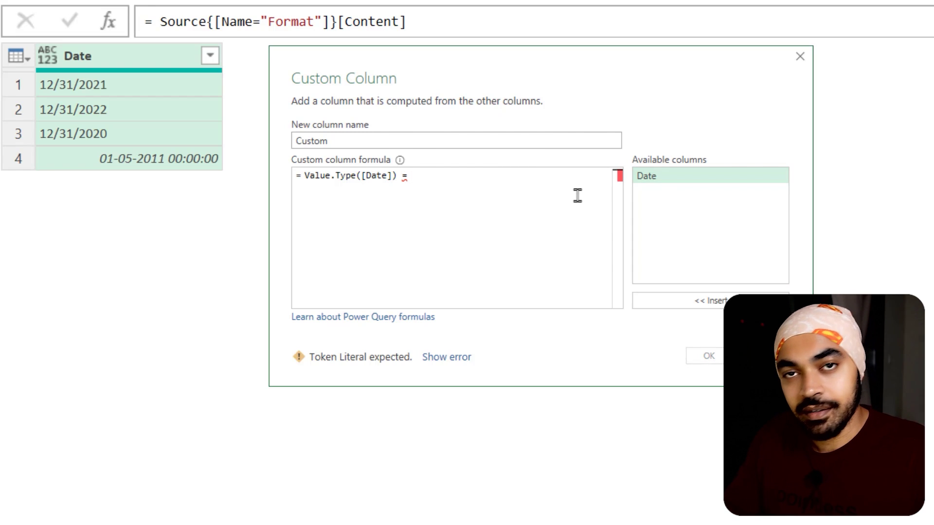
type("DateTi")
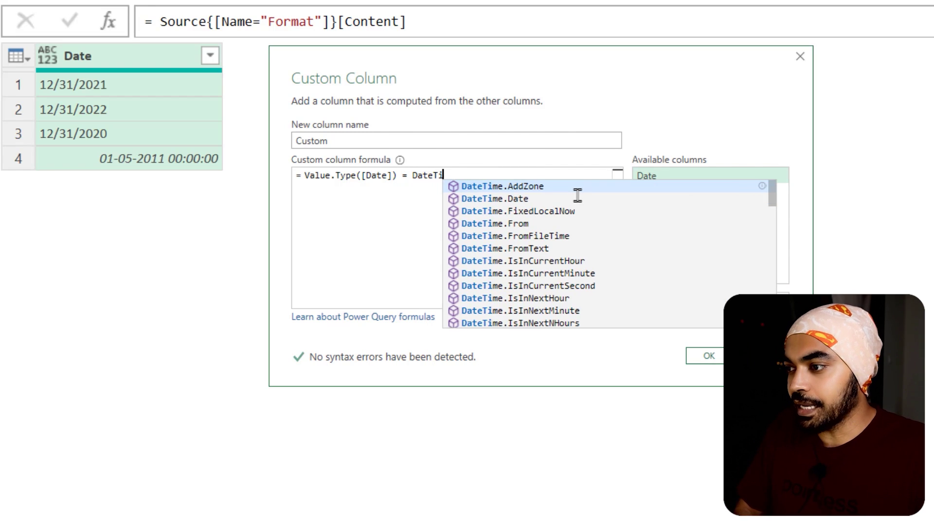
type("me.Type")
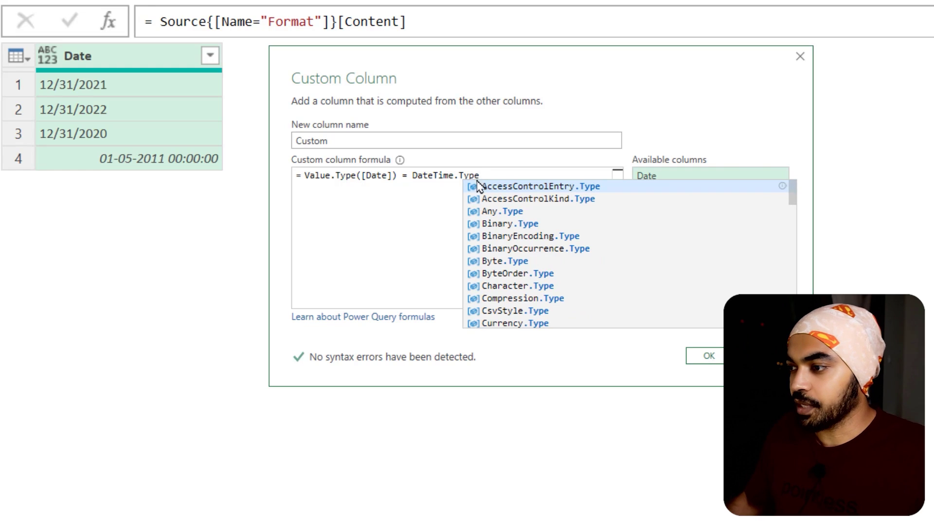
left_click(703, 358)
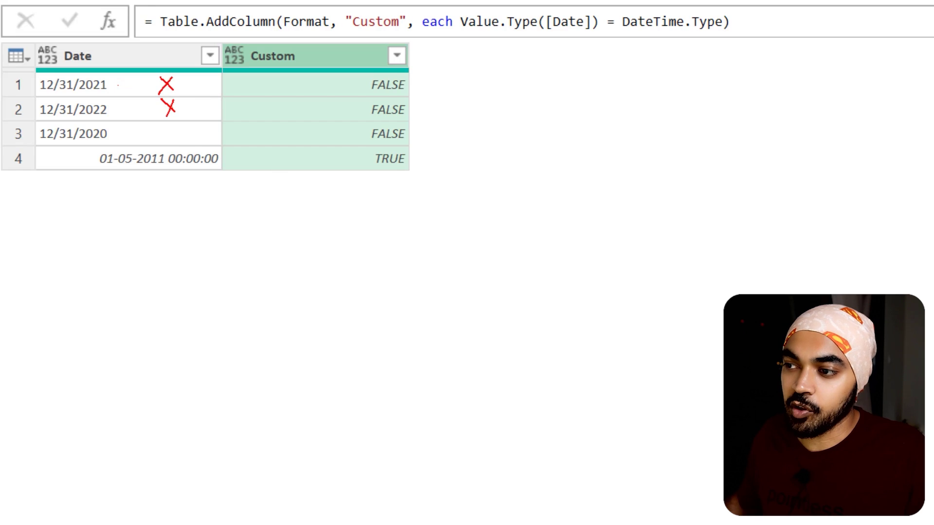
left_click_drag(167, 115, 180, 128)
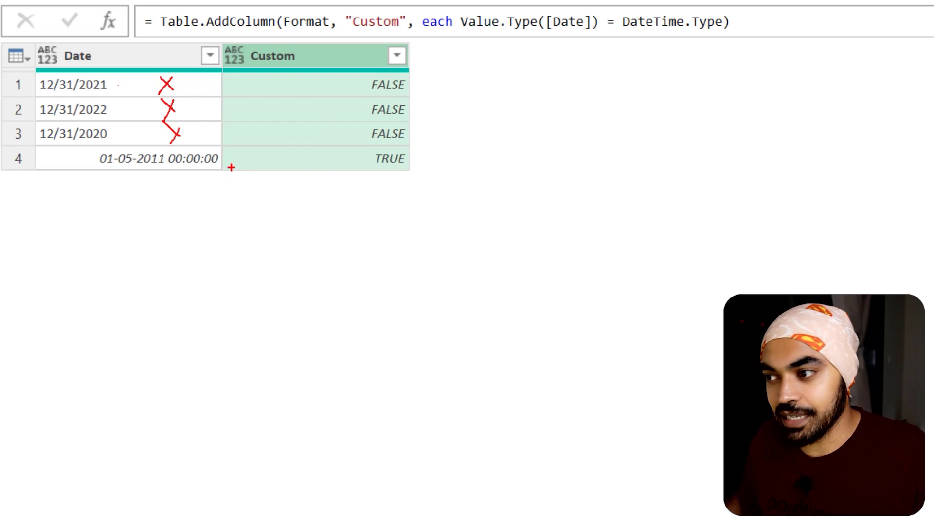
left_click_drag(220, 159, 377, 156)
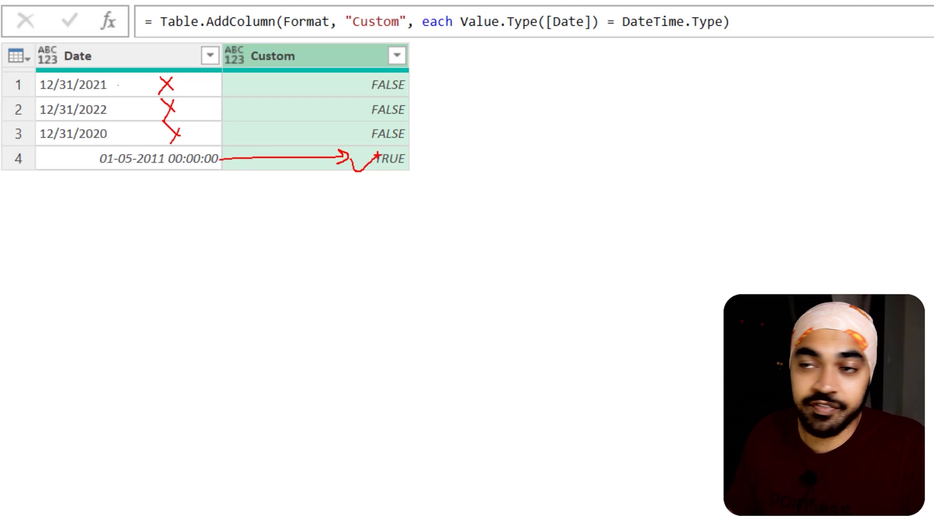
key("Escape")
left_click_drag(81, 152, 214, 176)
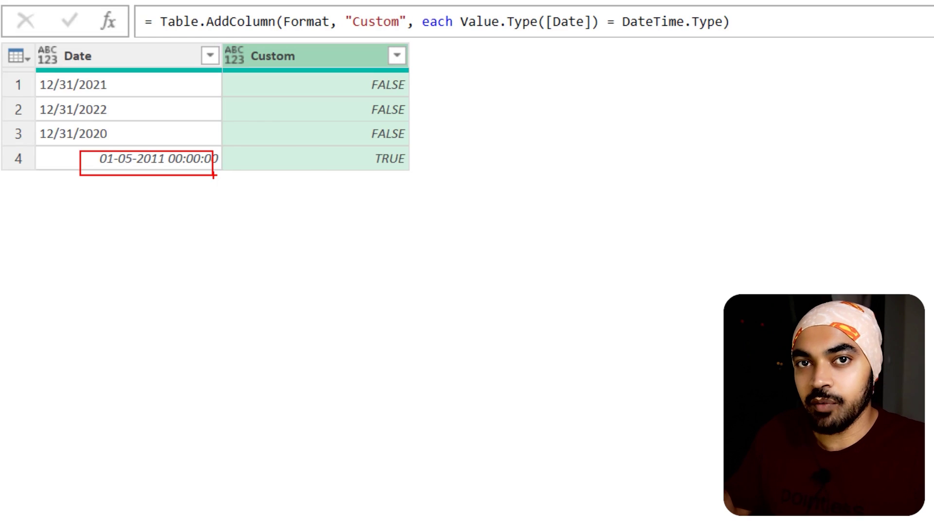
key("Escape")
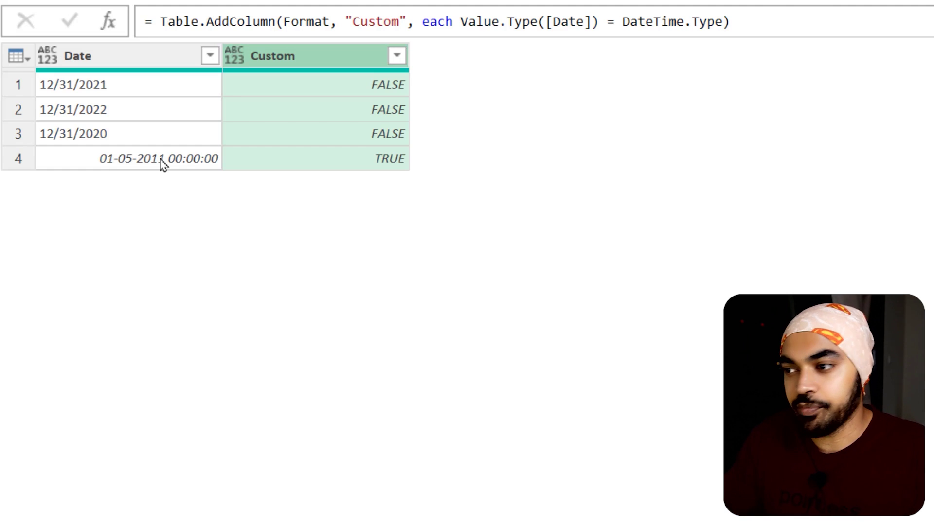
key("ctrl+2")
left_click_drag(169, 145, 240, 176)
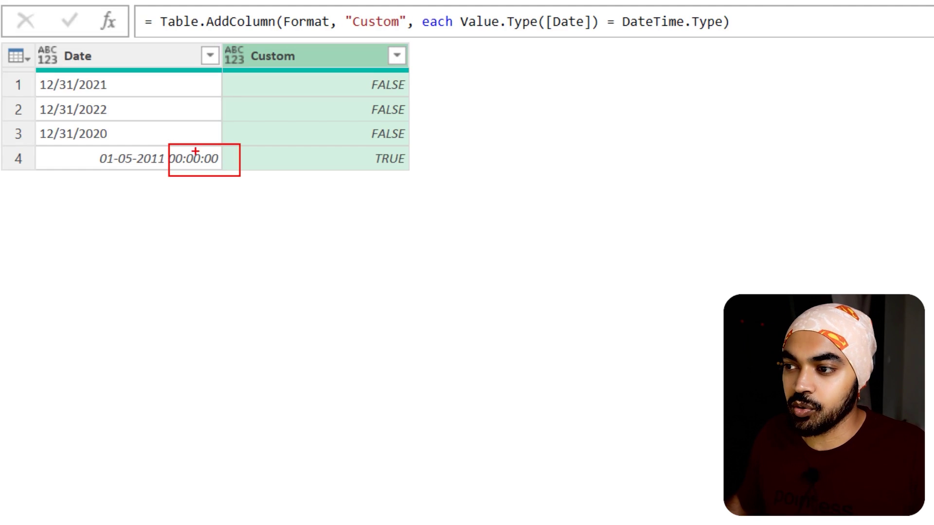
Step: Edit the Custom column formula to put if before the type check and Date.From([Date]) else [Date] on the line below it
left_click_drag(195, 151, 214, 170)
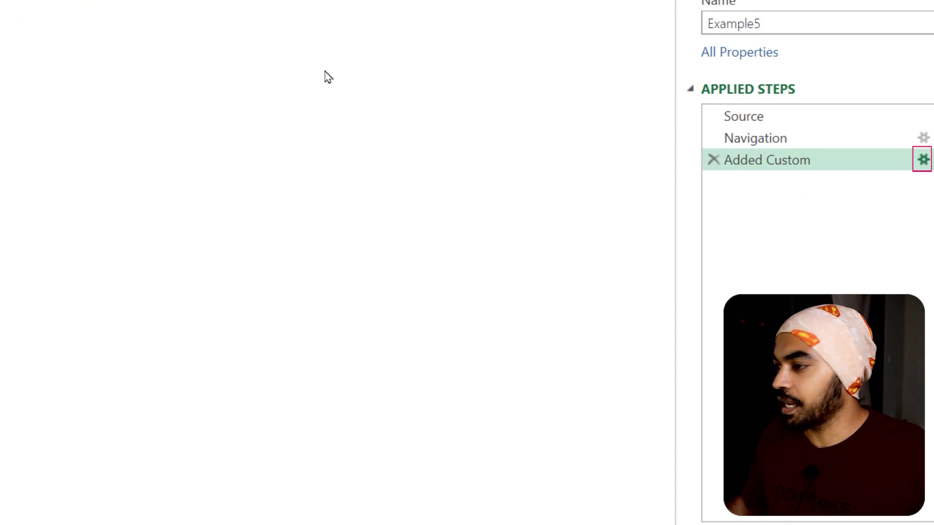
left_click(43, 147)
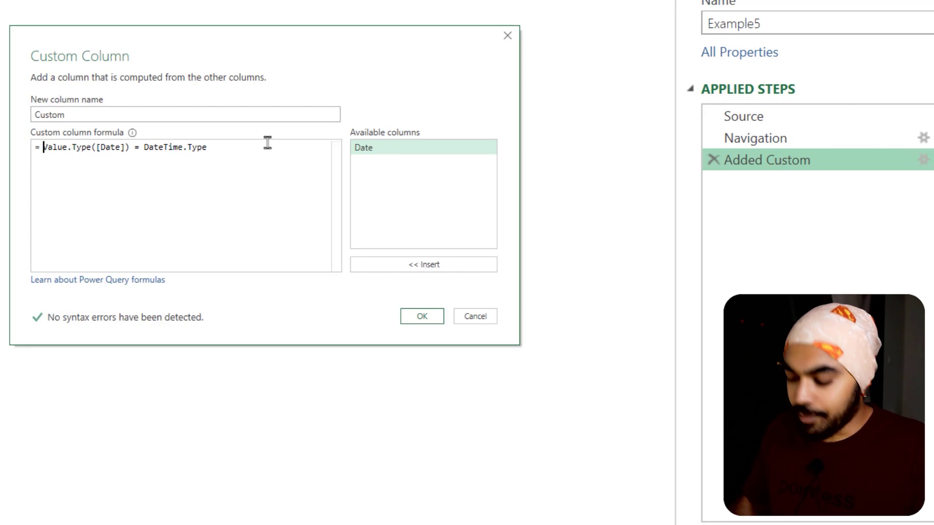
type("if")
key("Return")
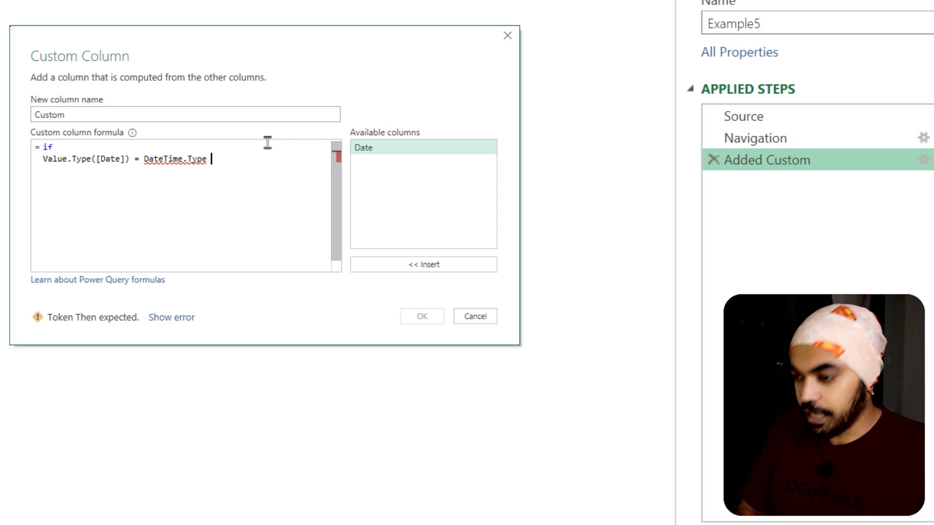
key("Return")
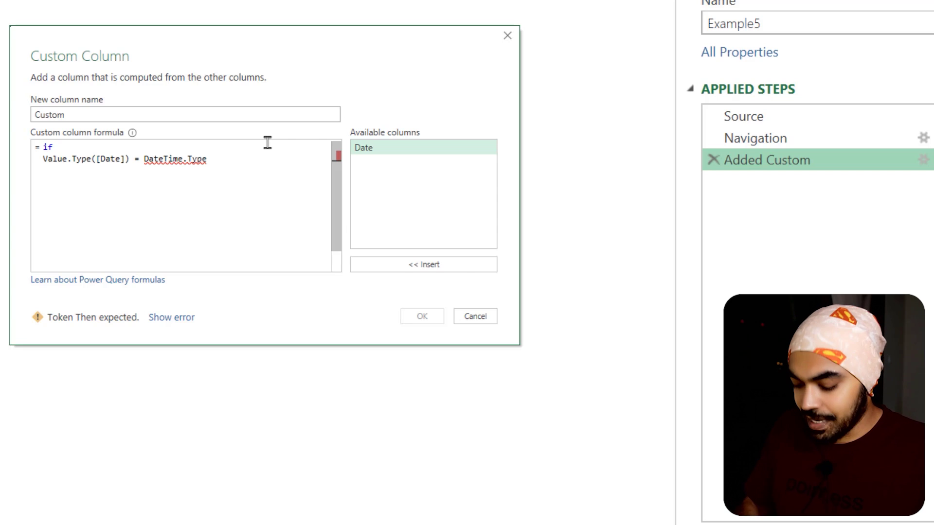
type("Date.")
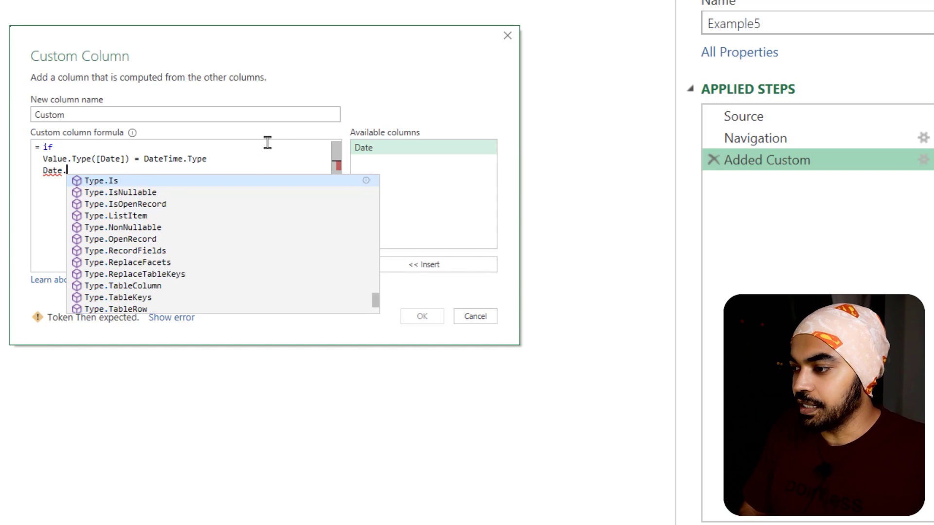
type("From(")
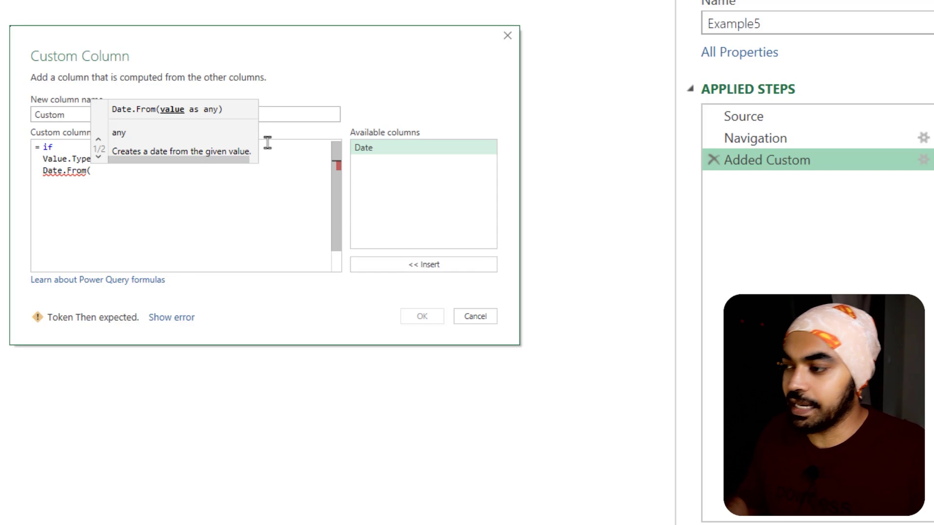
double_click(368, 149)
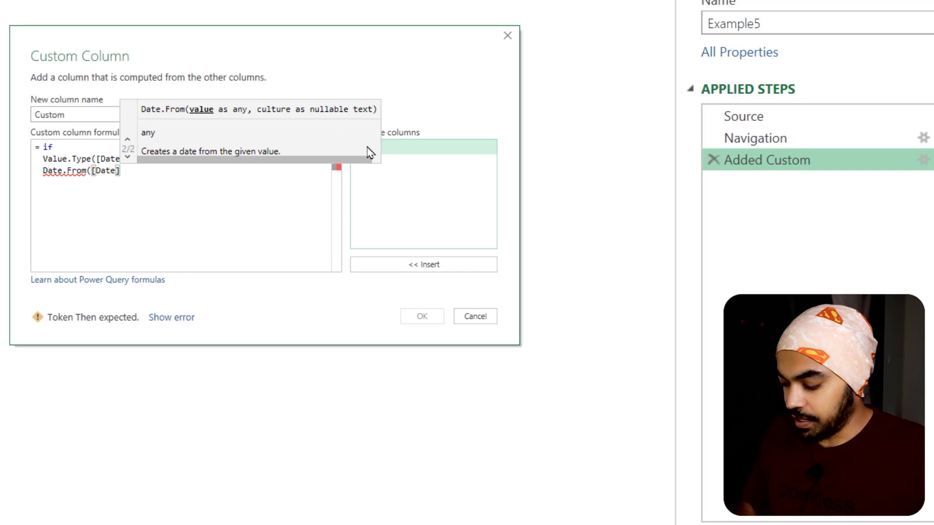
type(") else ")
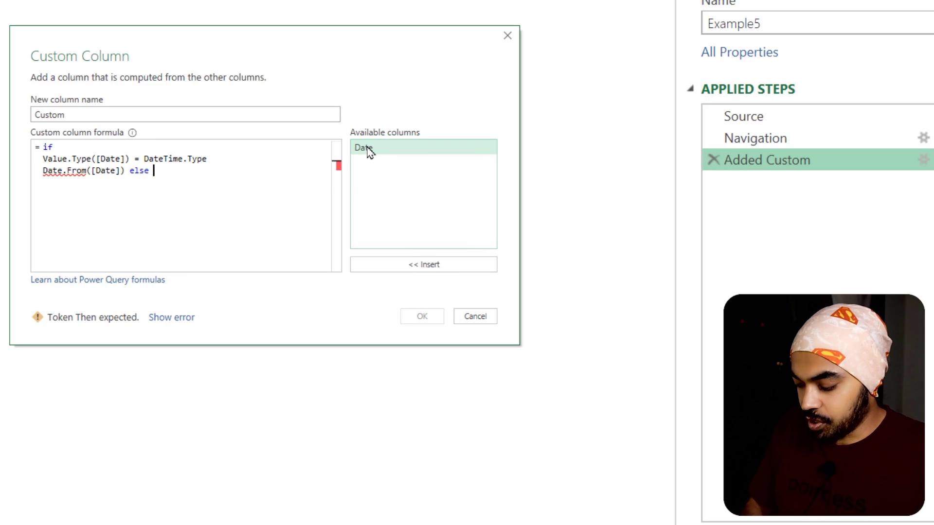
type("[Date")
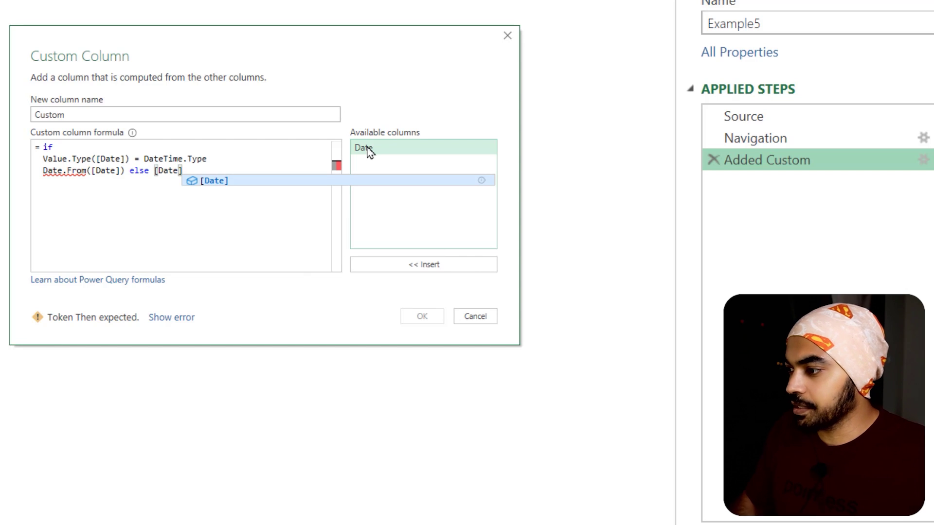
Step: Complete the conditional formula by adding the keyword then after DateTime.Type
left_click(90, 176)
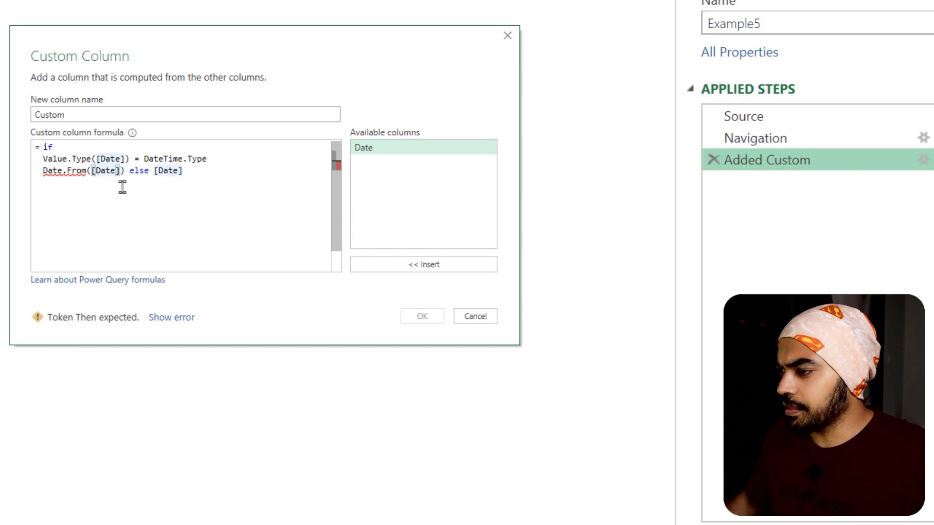
left_click(187, 173)
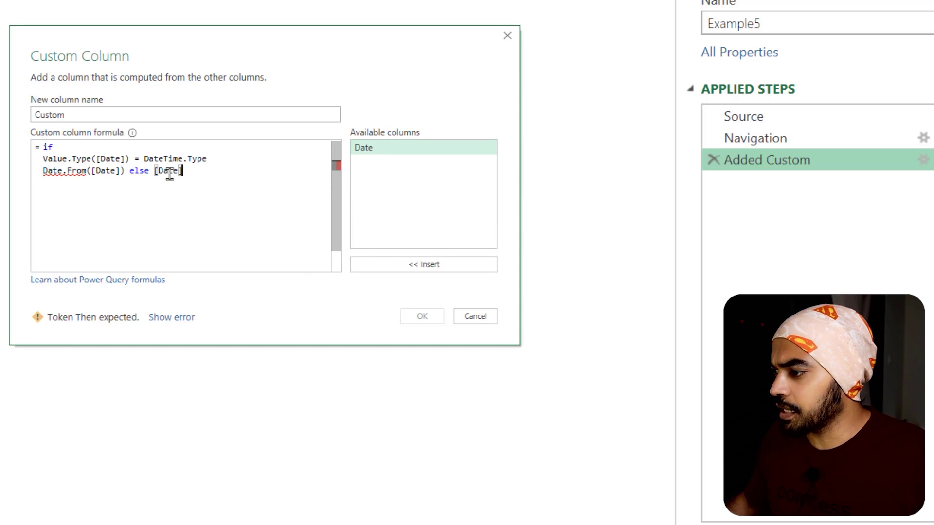
left_click(214, 163)
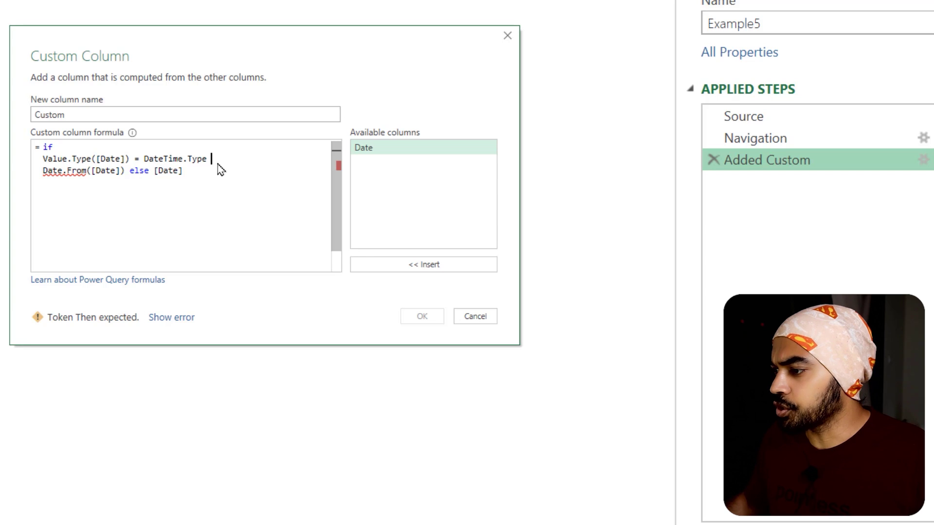
type("then")
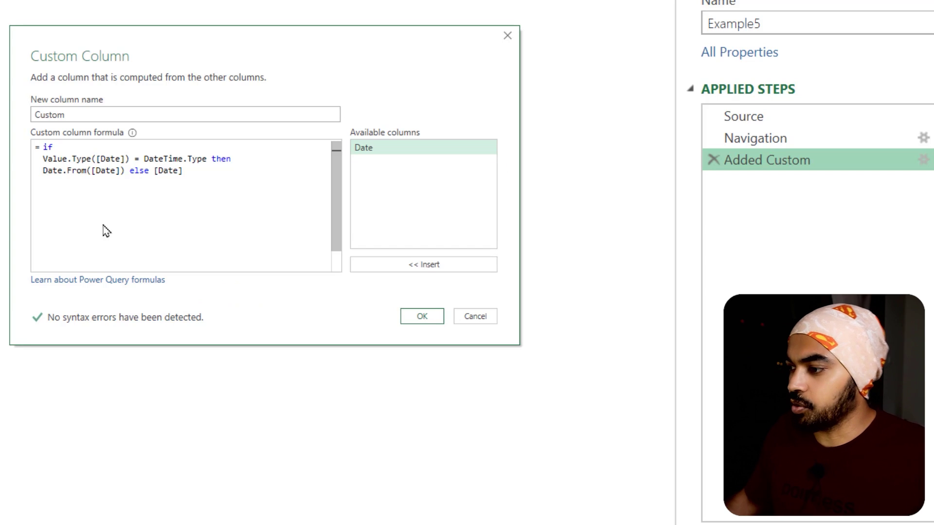
left_click(107, 231)
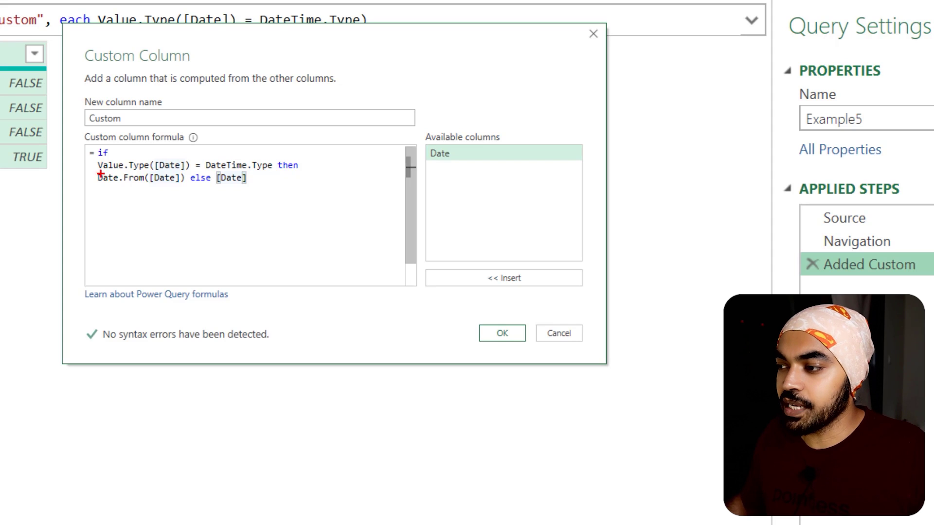
Step: Compare the formula's DateTime.Type condition with the first three Date rows and the date-time value in the fourth row
left_click_drag(101, 174, 251, 171)
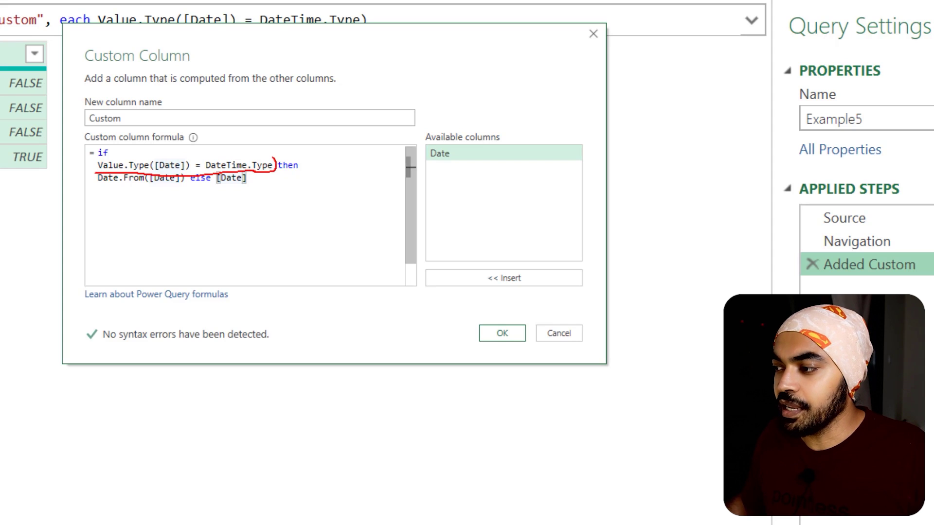
left_click_drag(94, 165, 93, 173)
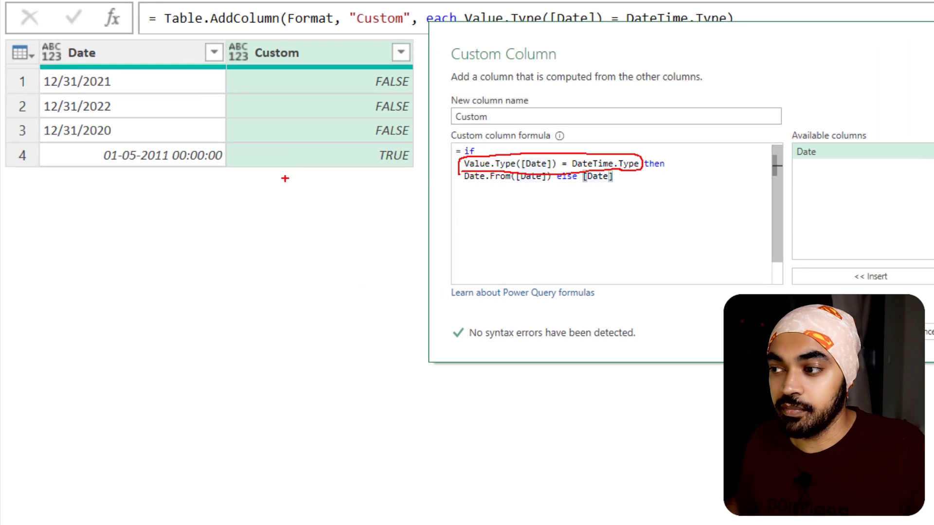
key("e")
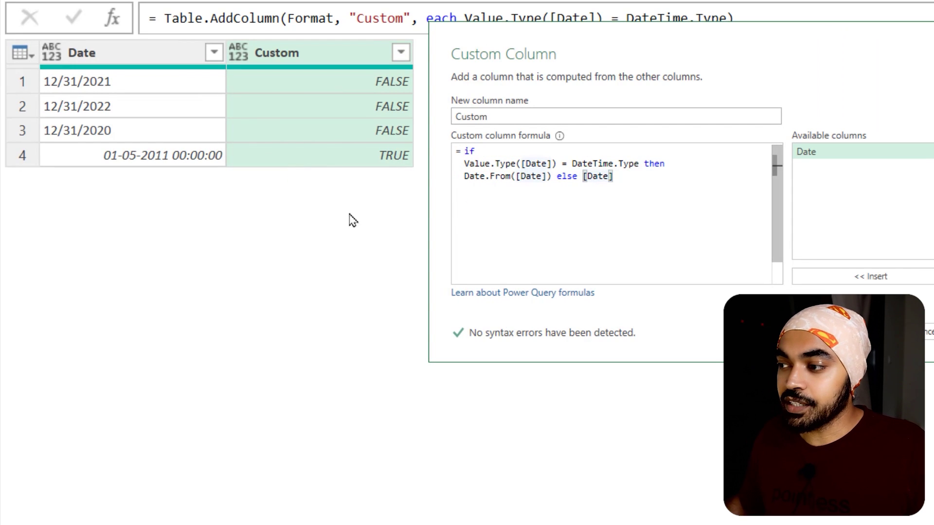
mouse_move(93, 145)
left_mouse_down()
mouse_move(139, 167)
mouse_move(171, 169)
left_mouse_up()
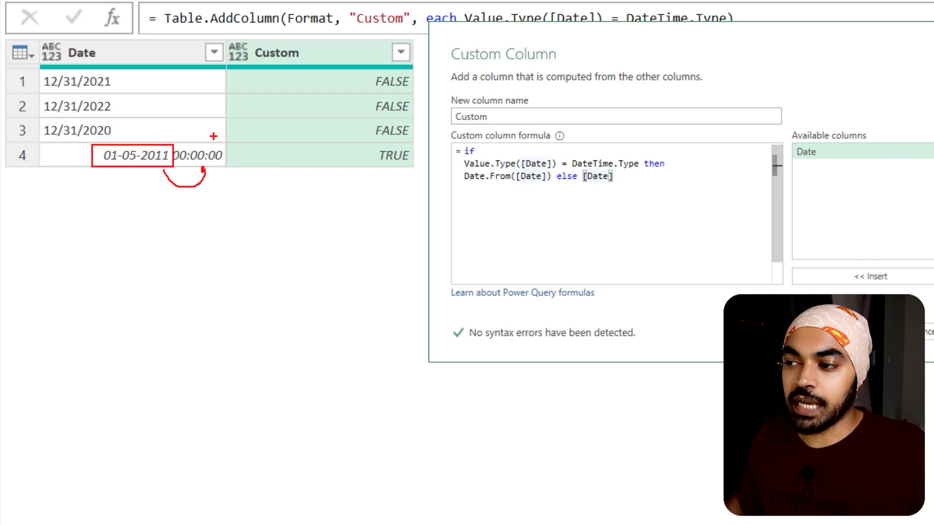
key("e")
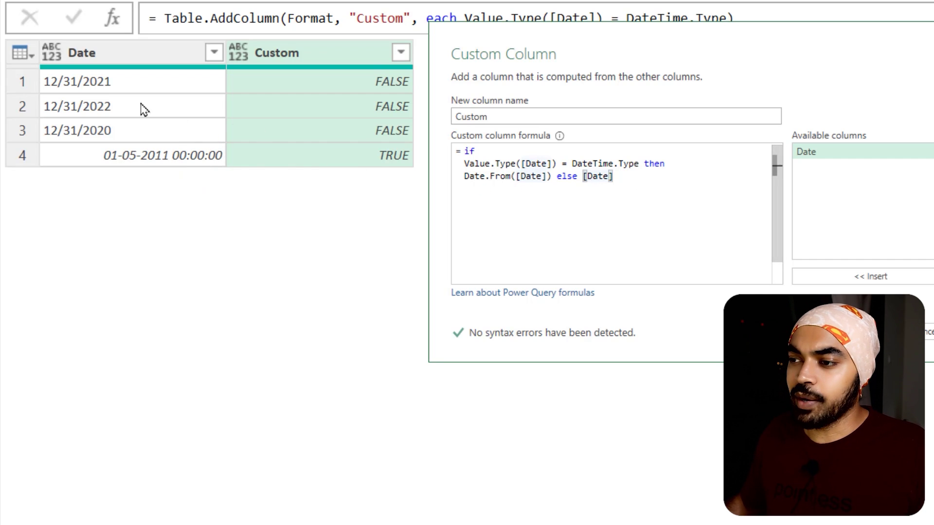
left_click_drag(35, 70, 130, 147)
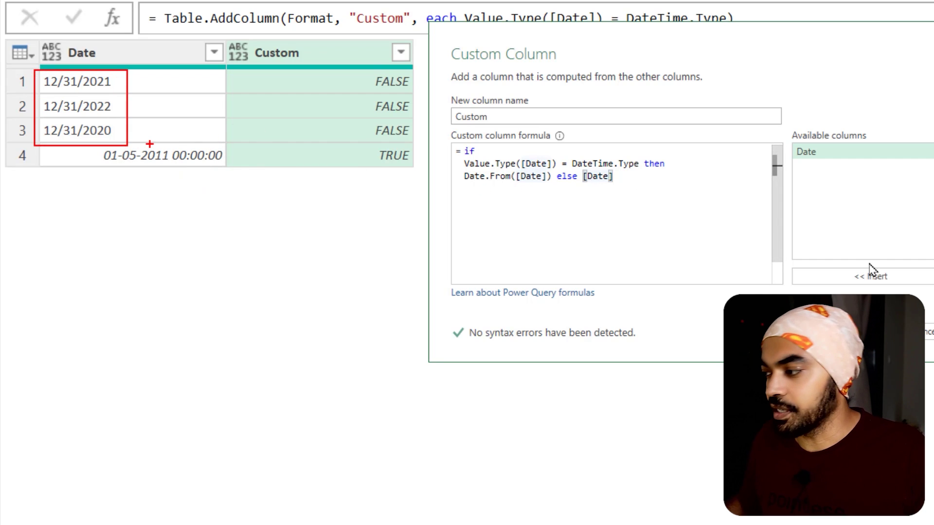
key("e")
Step: Apply the conditional formula to the Custom column and check the fourth row's value
left_click(880, 332)
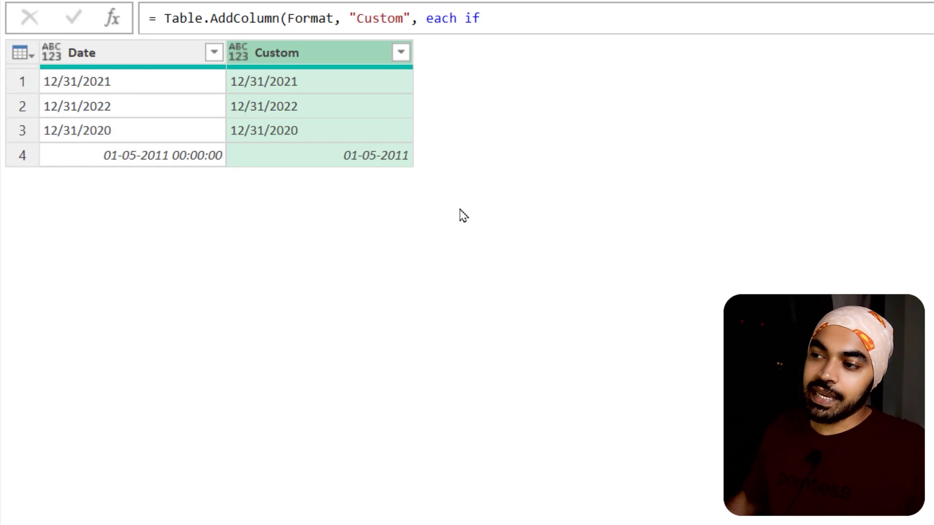
left_click_drag(327, 145, 414, 169)
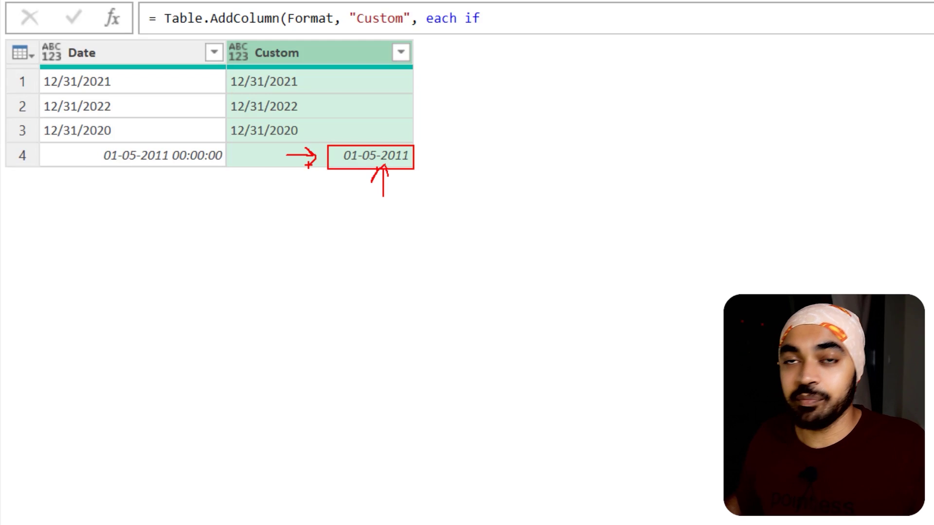
key("Escape")
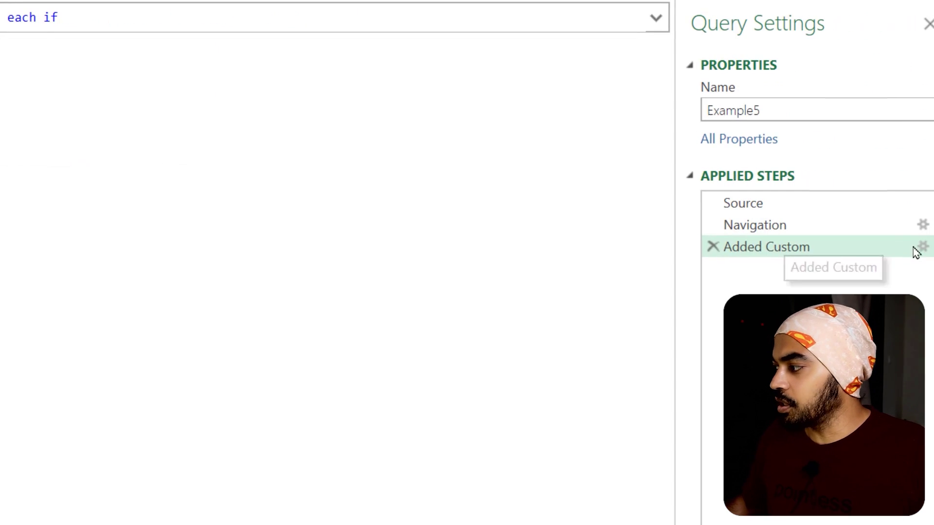
Step: Wrap Date.From([Date]) in Text.From within the Custom column formula and apply the change
left_click(922, 248)
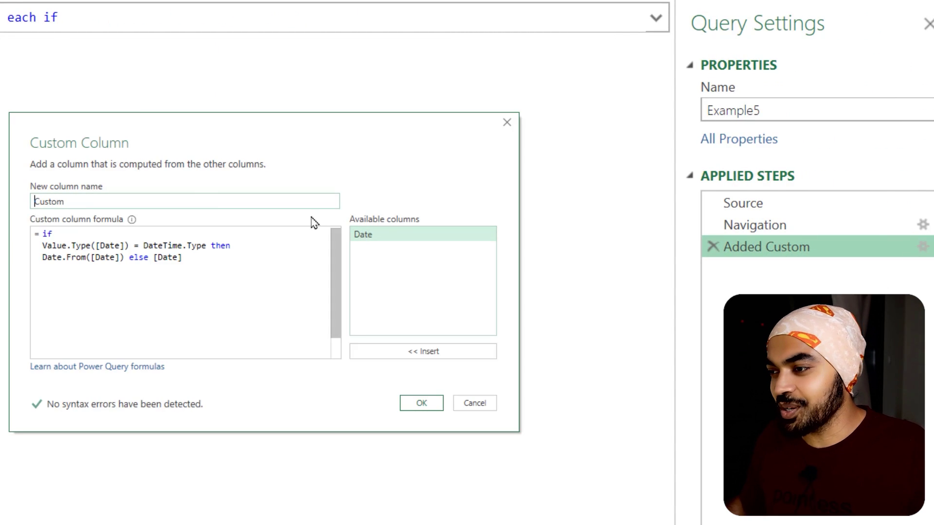
left_click_drag(109, 165, 119, 75)
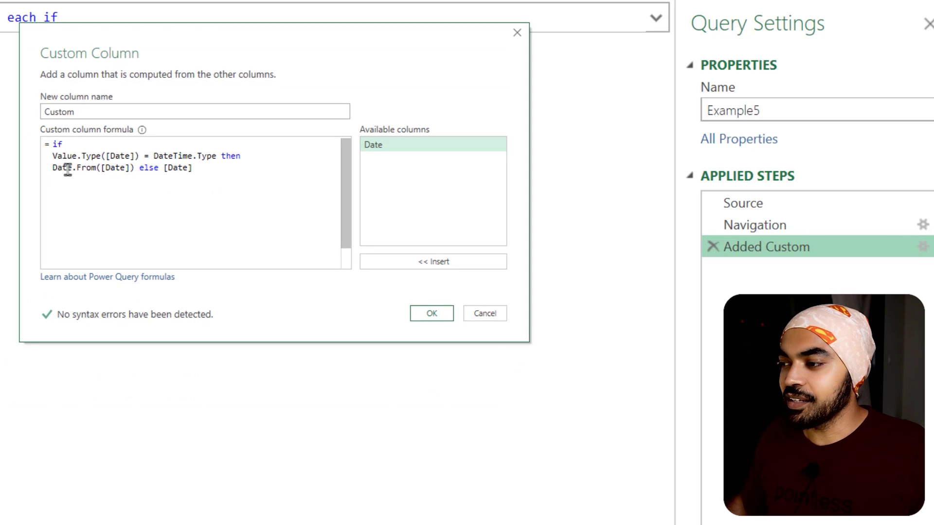
left_click_drag(54, 168, 132, 170)
left_click(135, 169)
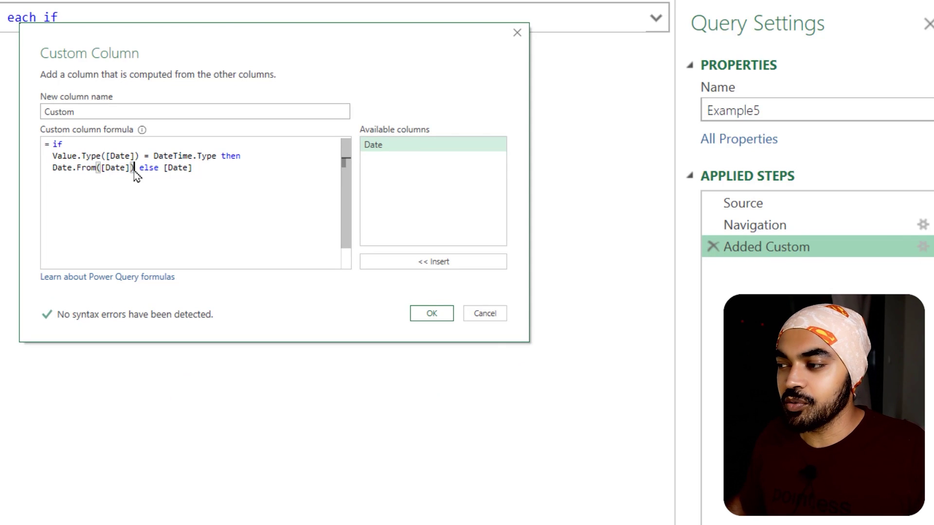
key("Left")
key("Left")
key("Left")
key("Left")
key("Left")
key("Left")
key("Left")
key("Left")
key("Left")
key("Left")
key("Left")
key("Left")
key("Left")
key("Left")
key("Left")
key("Left")
key("Left")
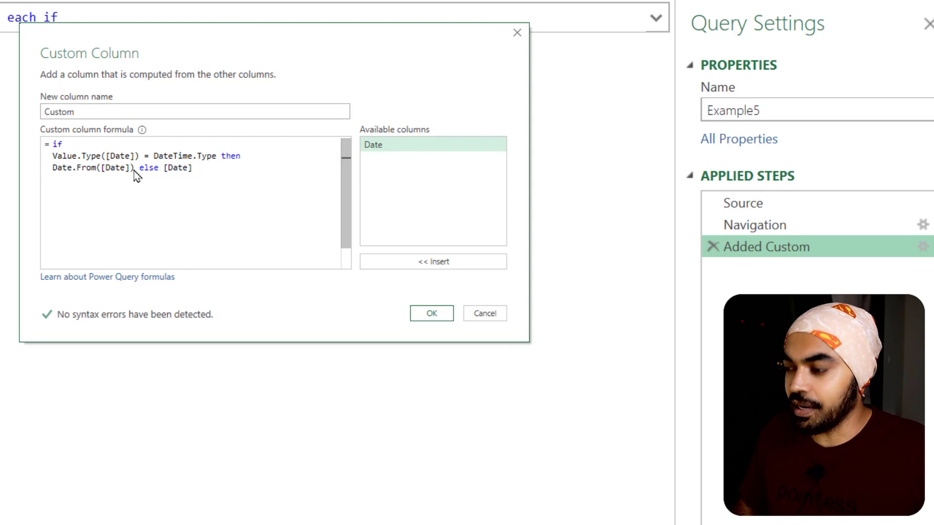
type("Text.From")
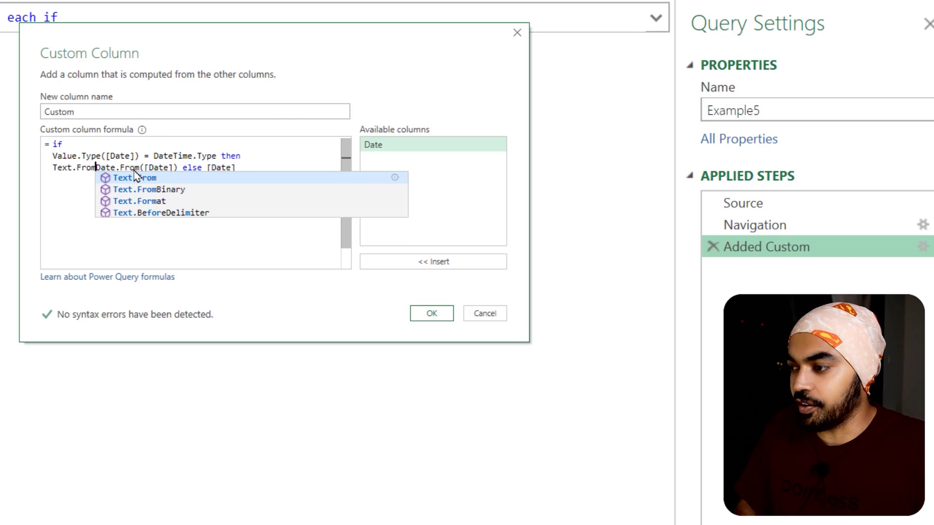
type("(")
key("Right")
key("Right")
key("Right")
key("Right")
key("Right")
key("Right")
key("Right")
key("Right")
key("Right")
key("Right")
key("Right")
key("Right")
key("Right")
key("Right")
key("Right")
key("Right")
key("Right")
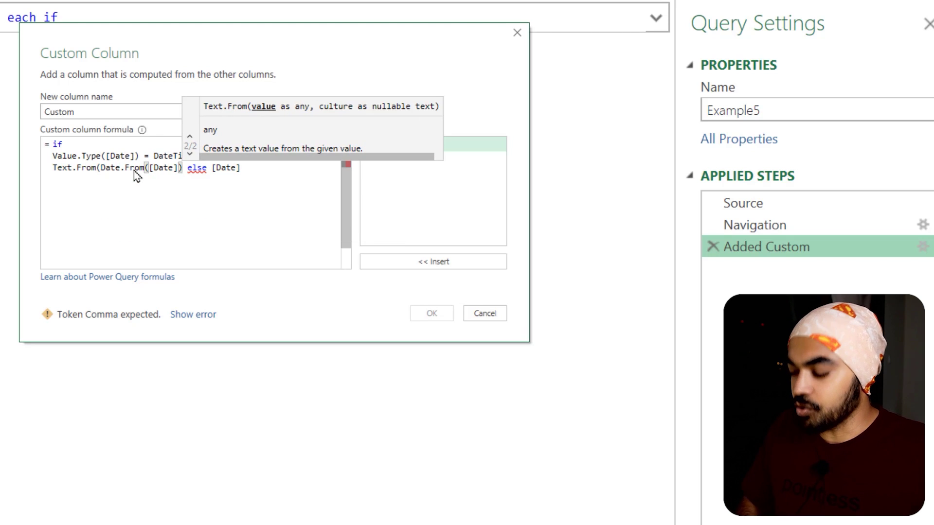
type(")")
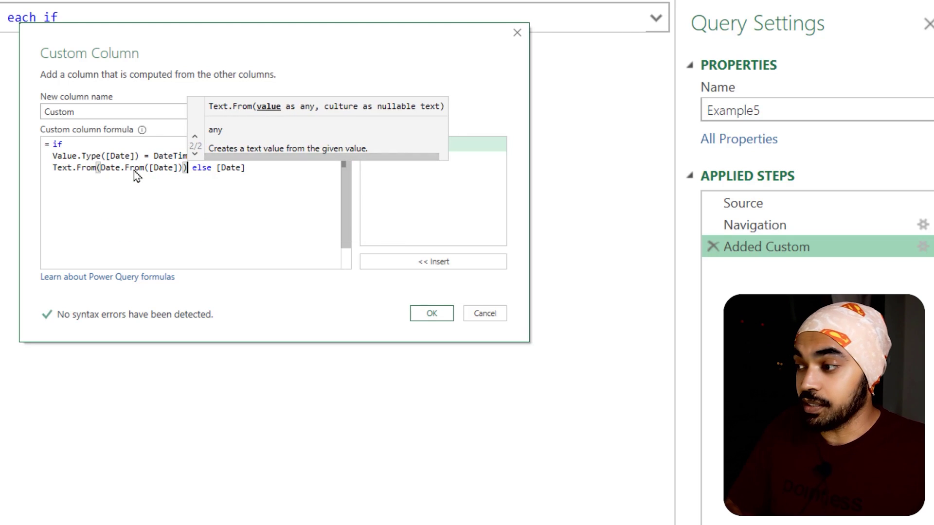
left_click(432, 313)
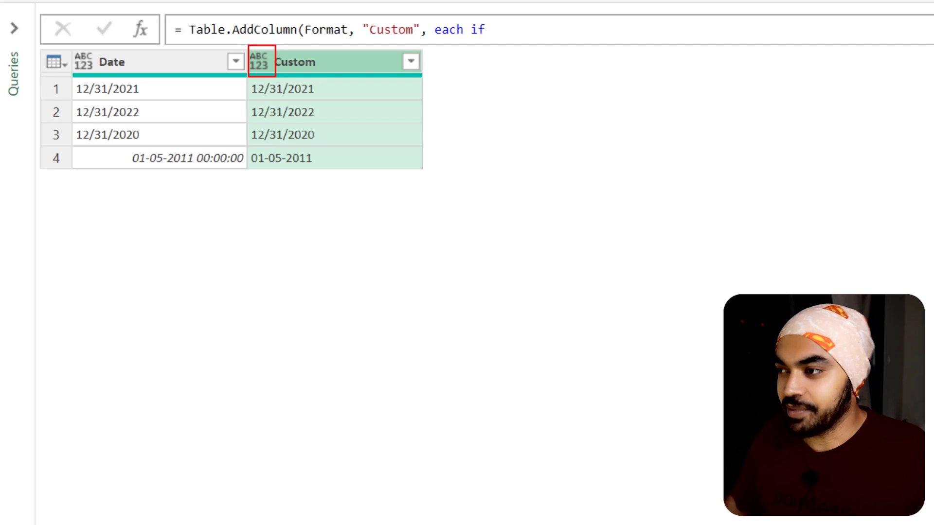
Step: Reopen the Custom column formula and insert Date.From( in front of the whole if expression
left_click(904, 245)
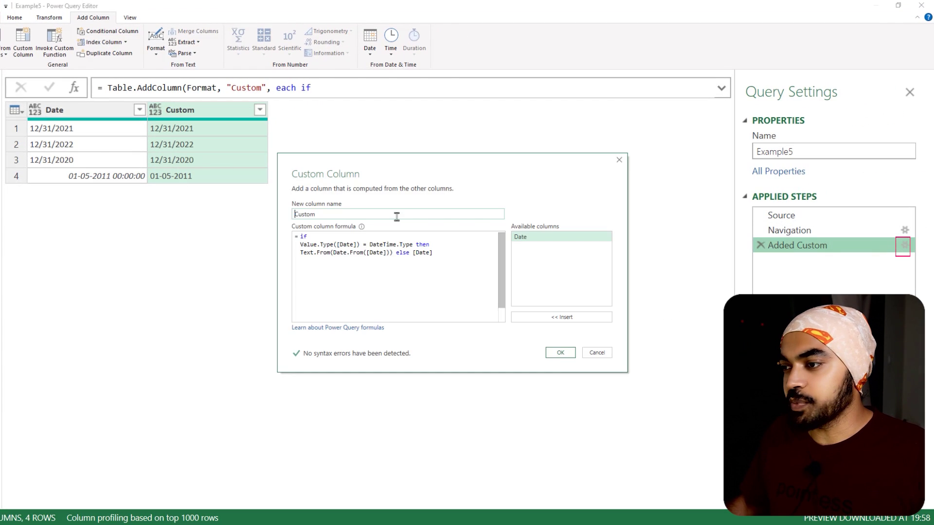
left_click_drag(384, 163, 353, 121)
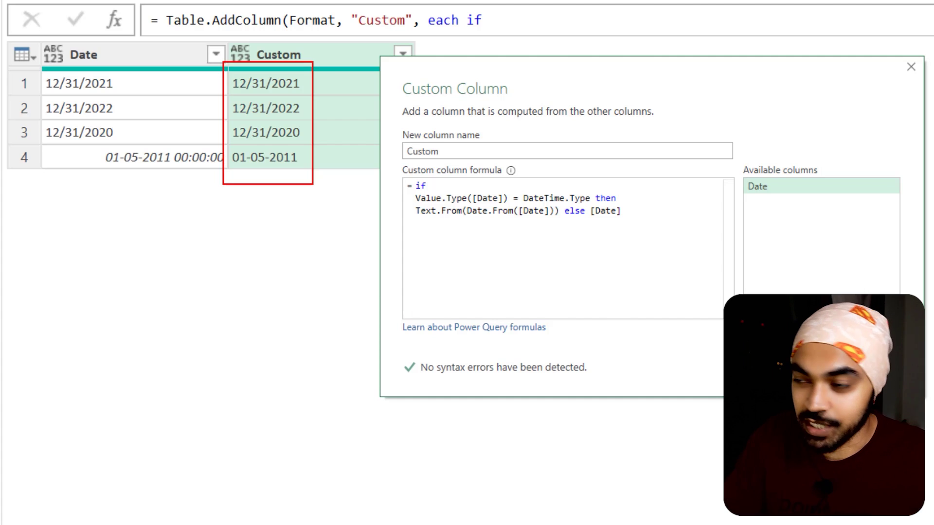
left_click(413, 187)
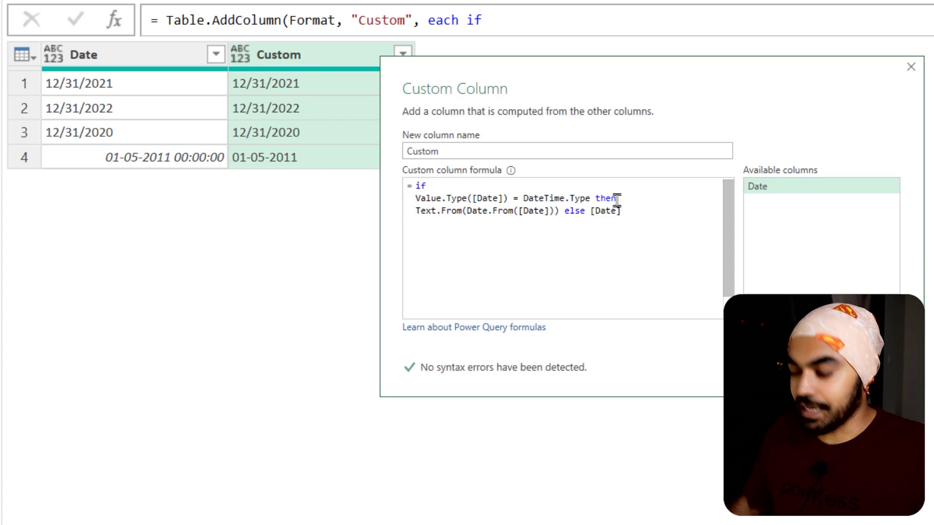
type("Date.From")
type("(")
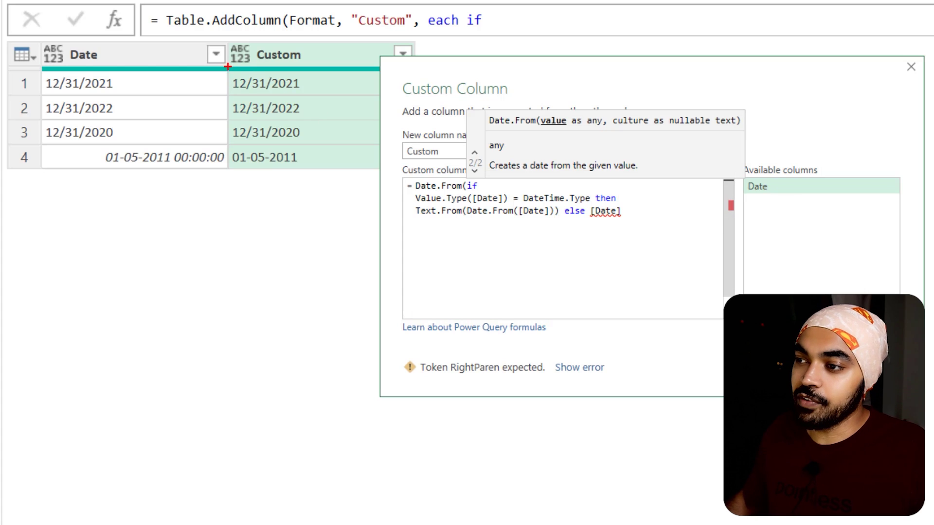
left_click_drag(226, 67, 314, 168)
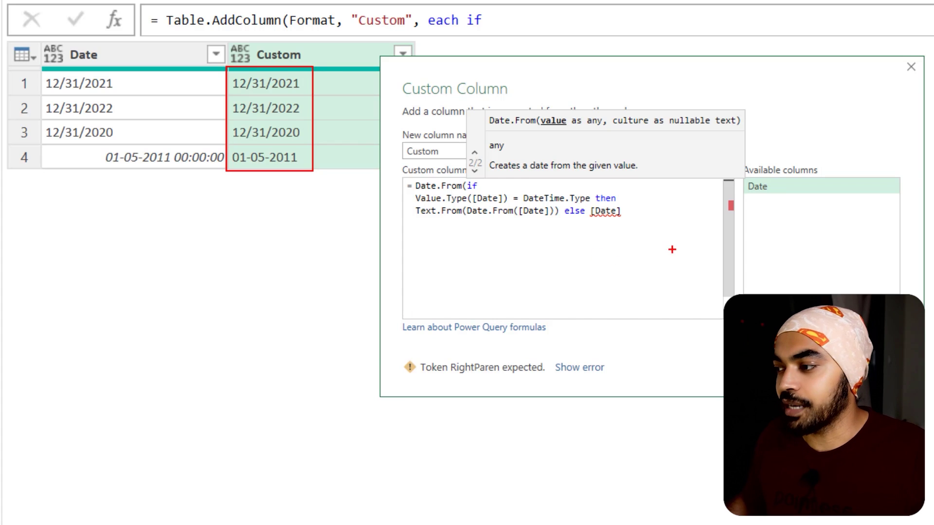
Step: Add "en-US" as the culture argument after else [Date], close the outer Date.From call and apply the formula
left_click(652, 222)
type(",")
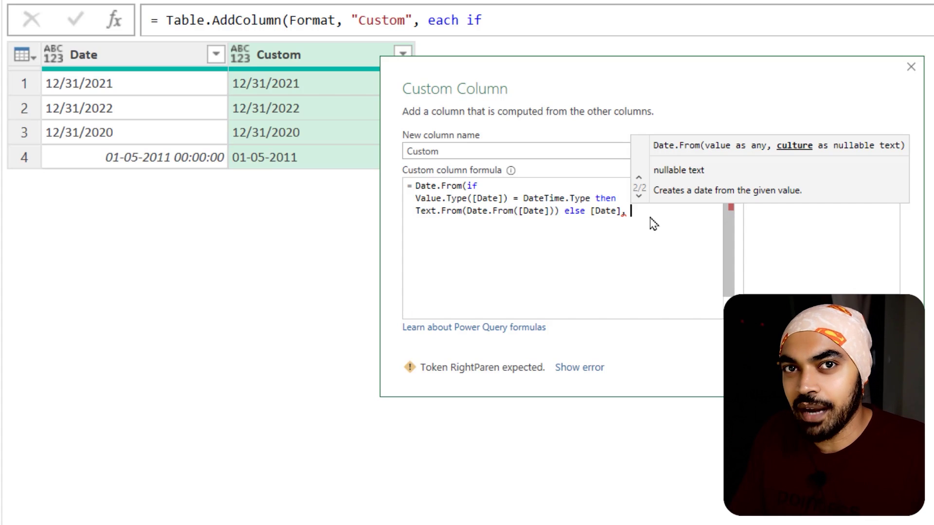
type("\"en\"")
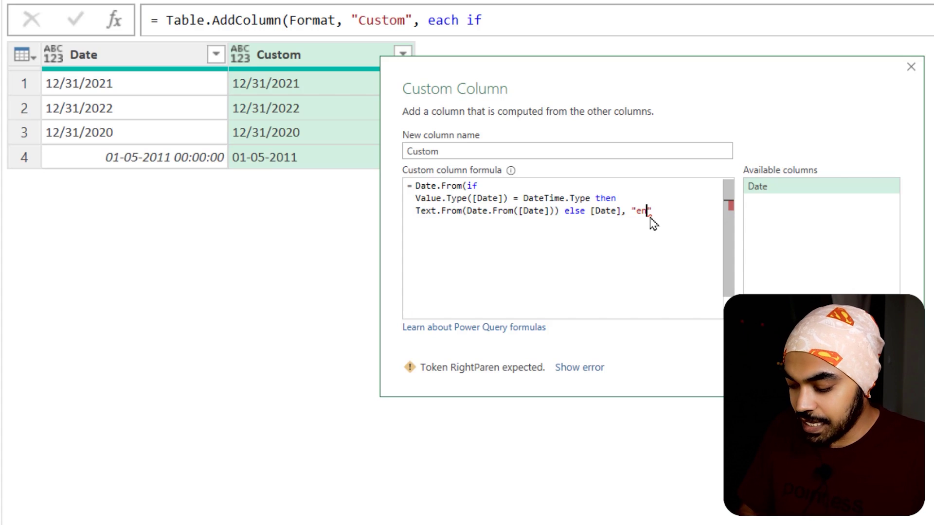
type("en")
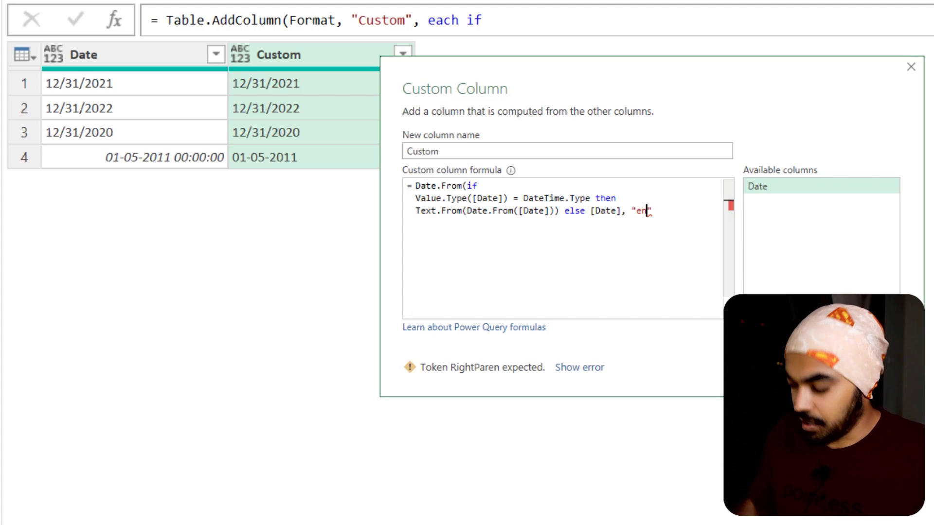
type("-US")
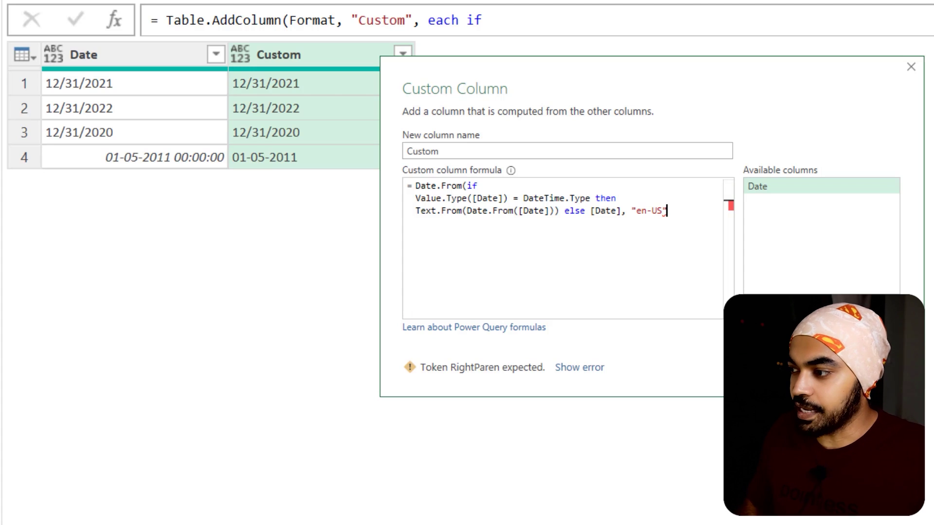
type("\")")
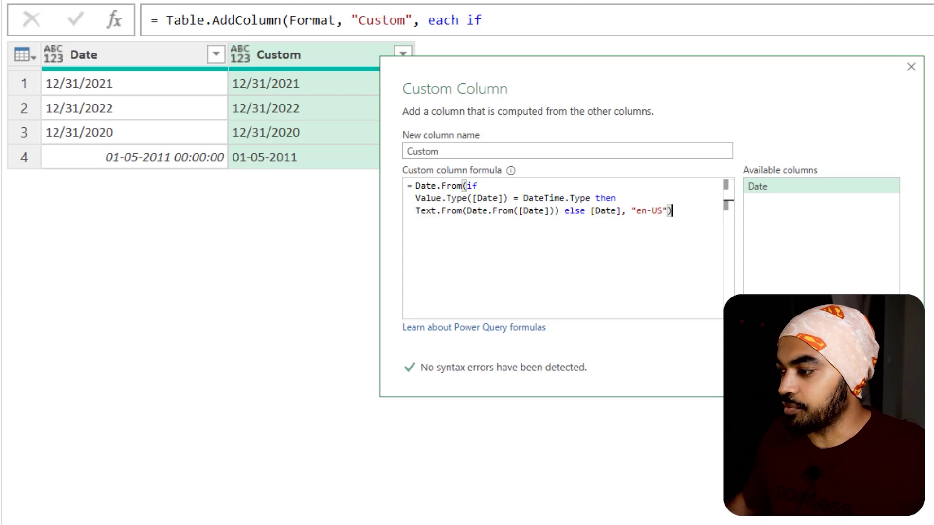
left_click(827, 374)
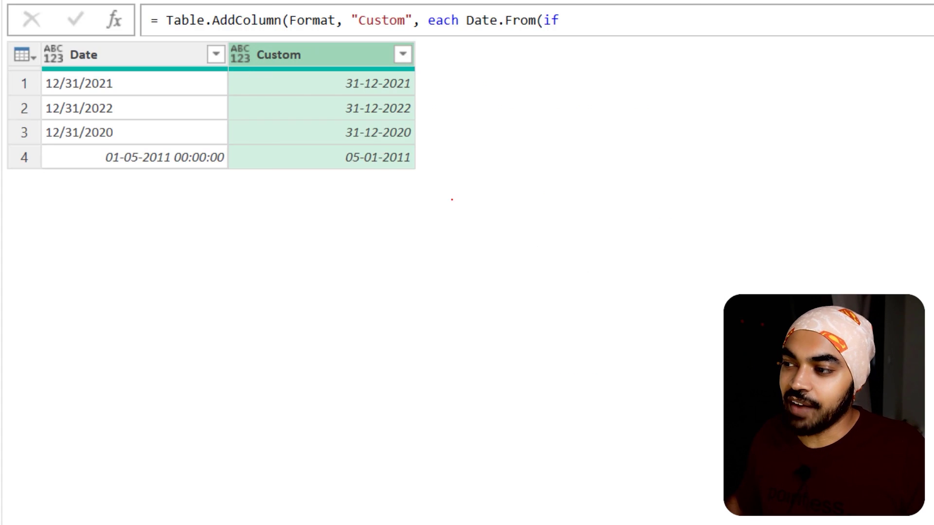
left_click_drag(376, 160, 382, 170)
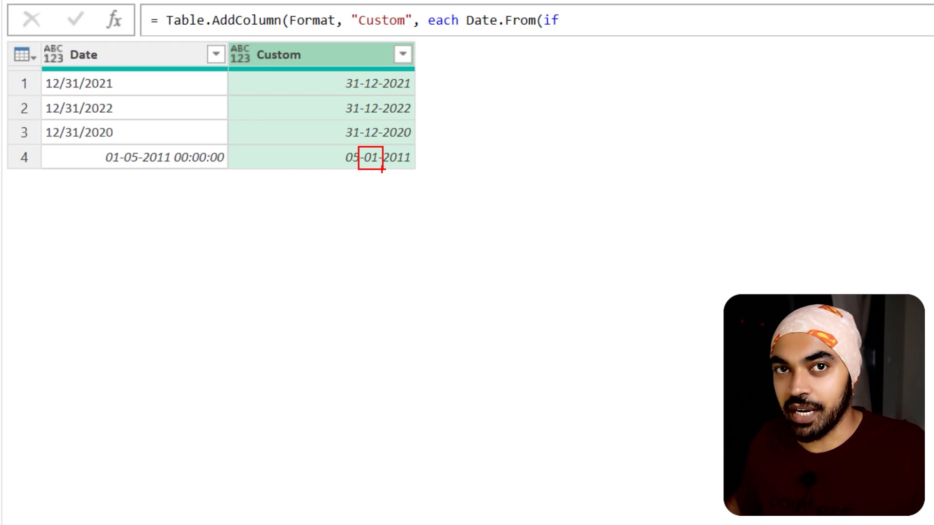
key("Escape")
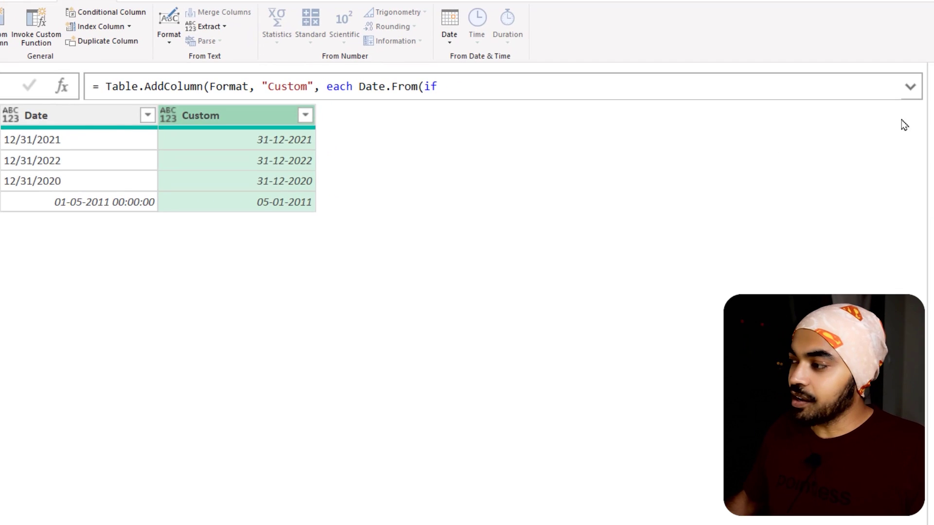
Step: Expand the step's full formula, add type date as the final Table.AddColumn argument, and compare the Custom column with the Date column
left_click(917, 88)
left_click(442, 127)
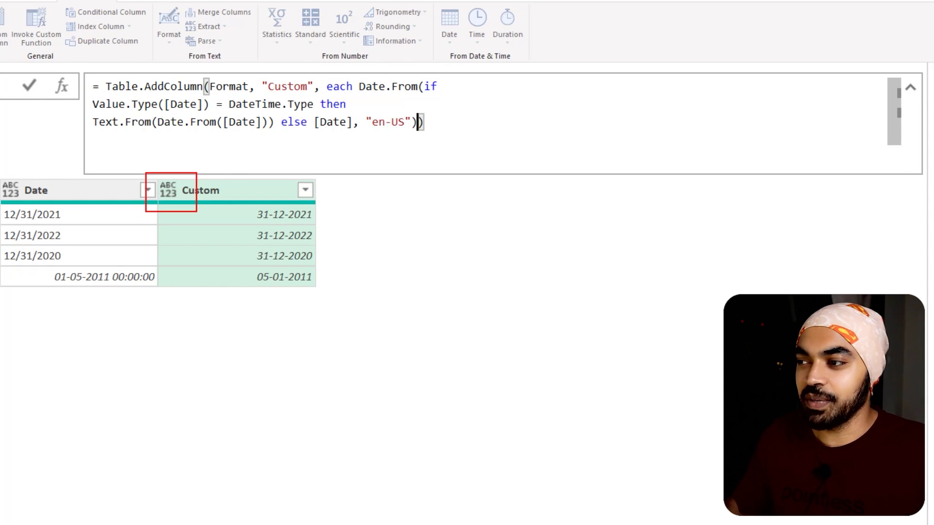
key("Return")
left_click(418, 122)
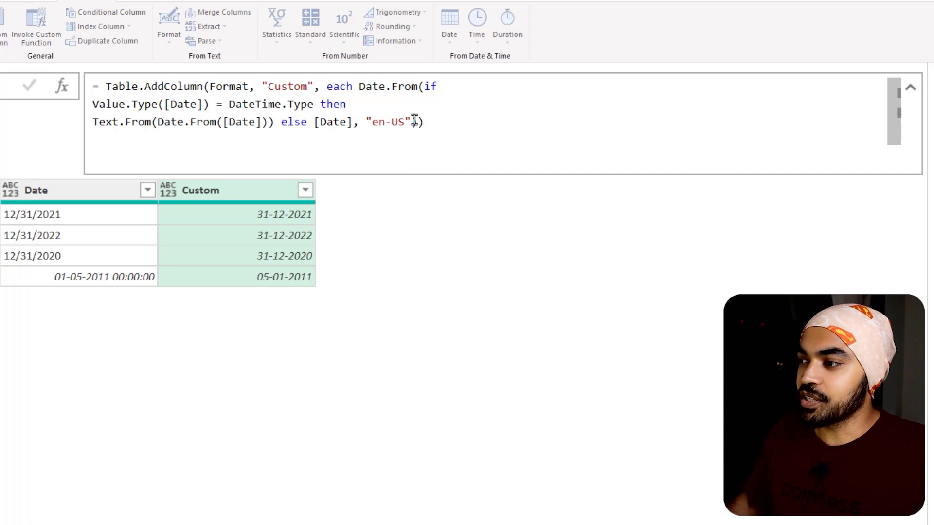
type(",")
type(" type date")
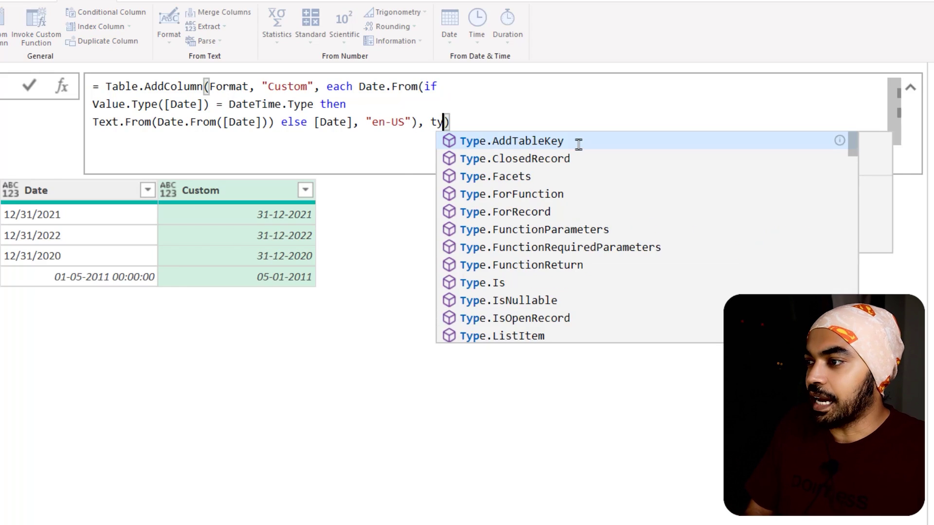
key("Return")
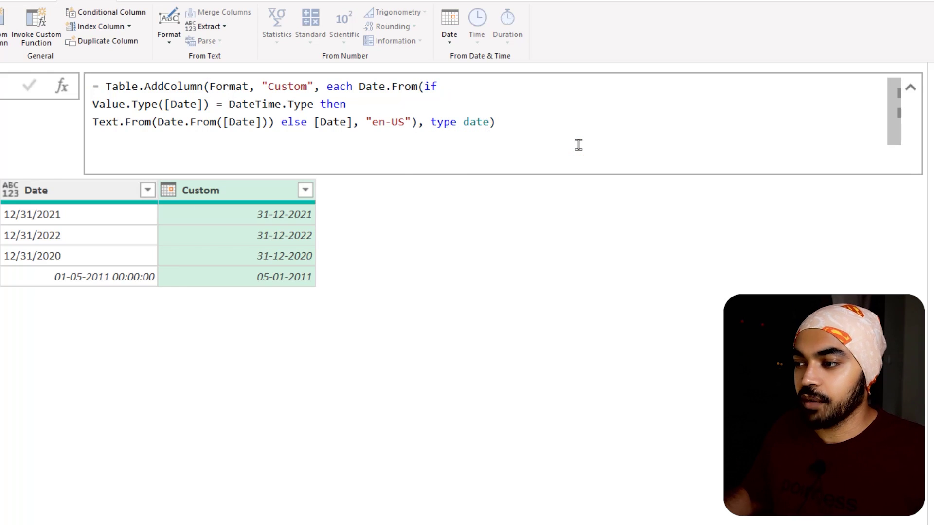
left_click_drag(152, 169, 392, 326)
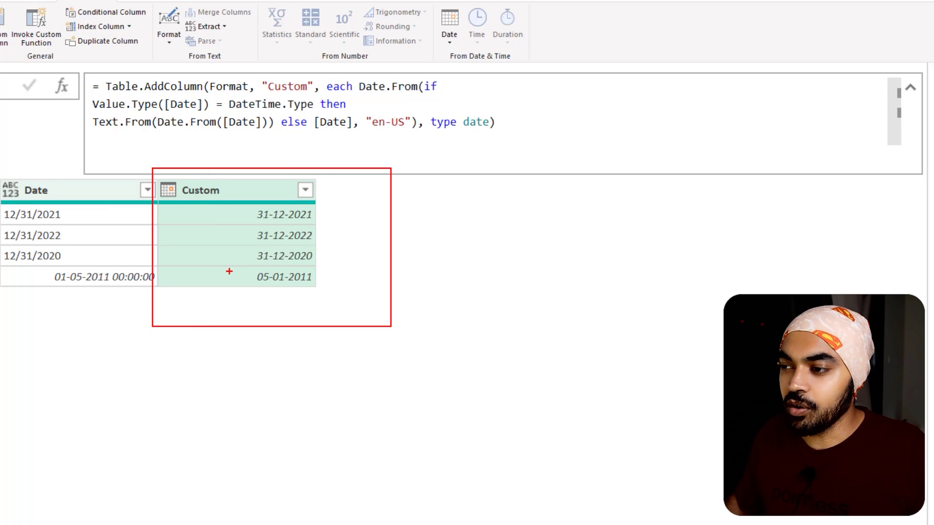
left_click_drag(229, 271, 49, 277)
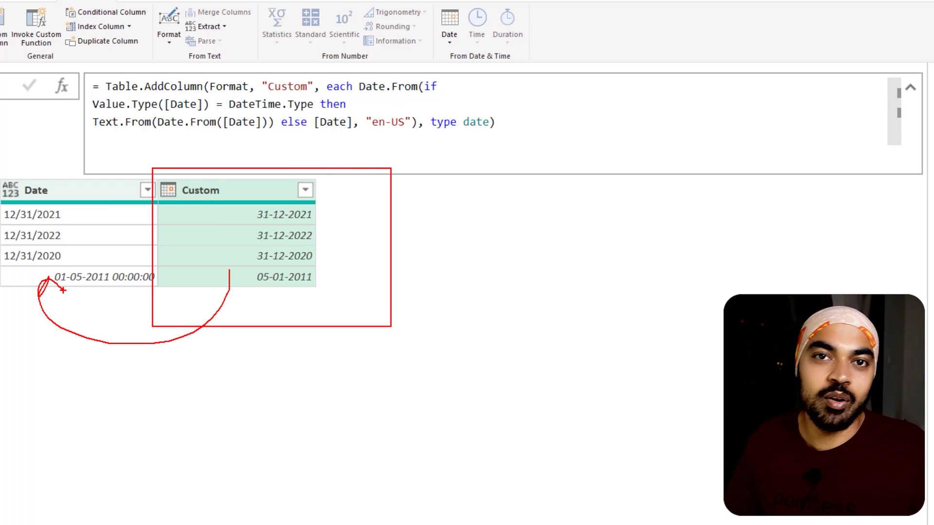